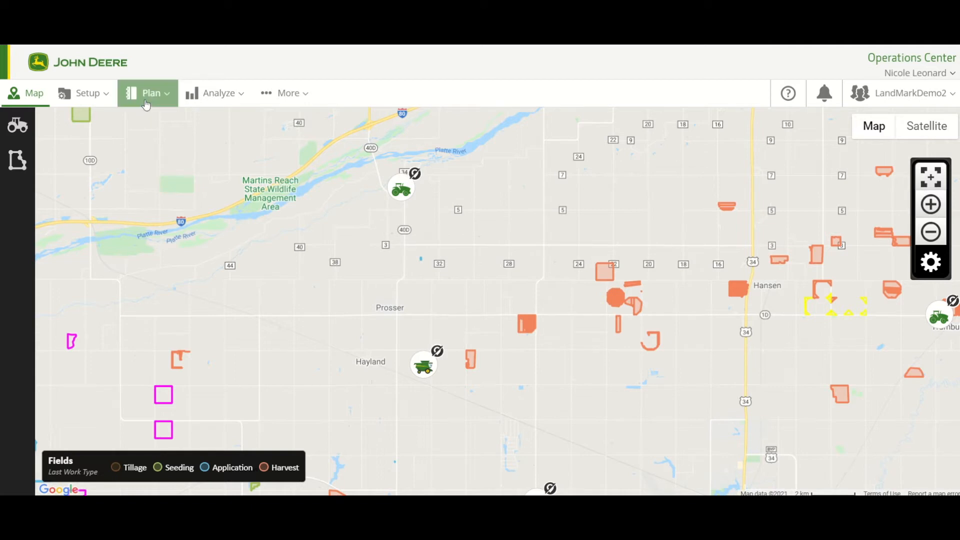
- Open the Work Planner and start a new seeding plan for the 2021 season
{"action": "left_click", "coordinate": [156, 103]}
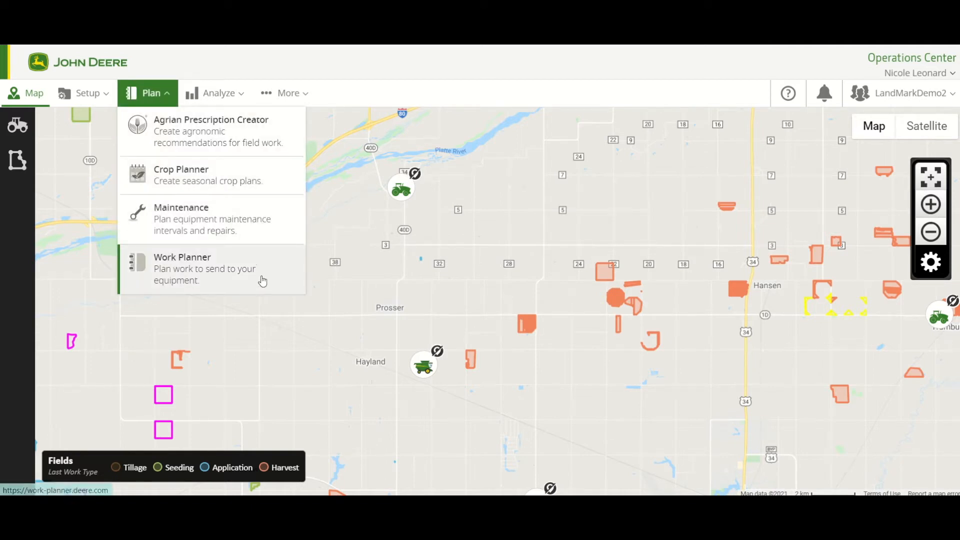
{"action": "left_click", "coordinate": [259, 279]}
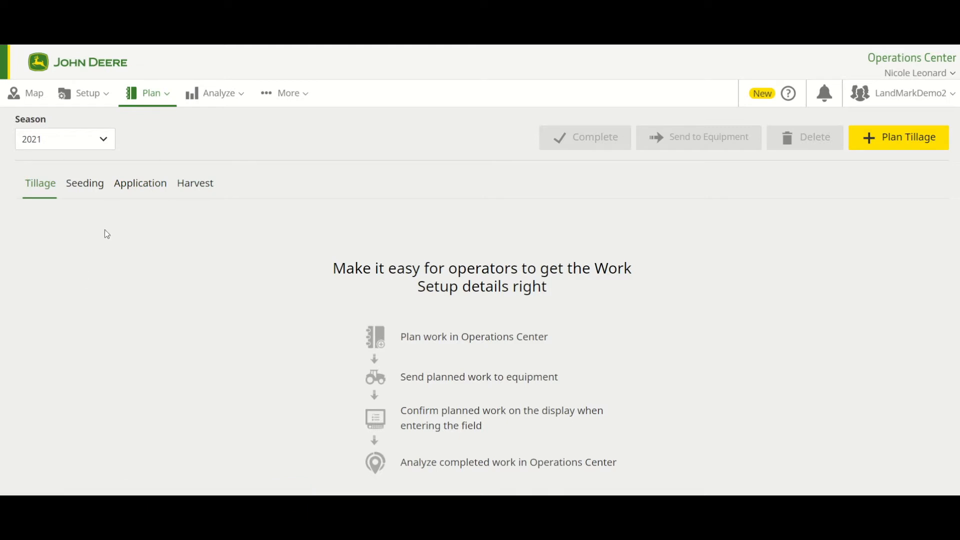
{"action": "left_click", "coordinate": [88, 183]}
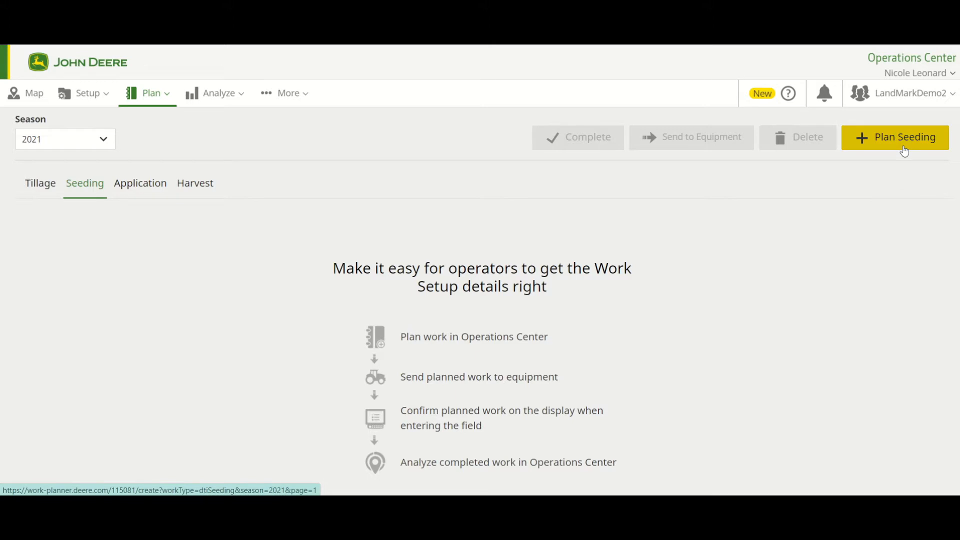
{"action": "left_click", "coordinate": [905, 150]}
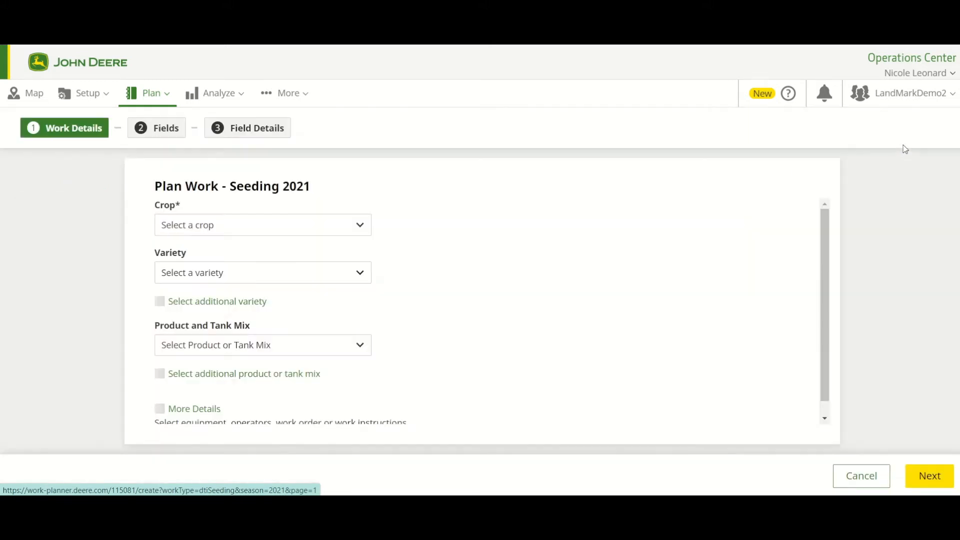
- Find Corn among the organization crops and set it as the seeding plan's crop
{"action": "left_click", "coordinate": [344, 235]}
{"action": "type", "text": "corn"}
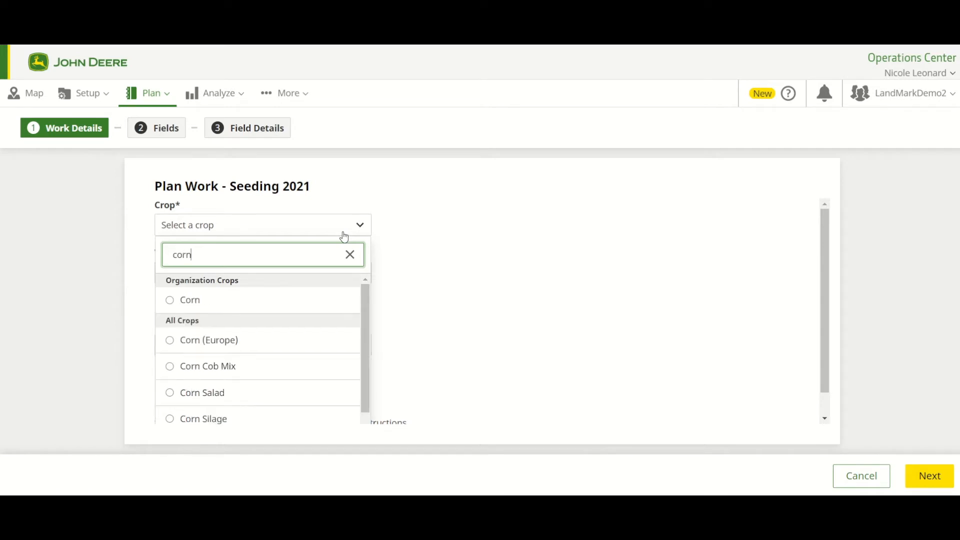
{"action": "left_click", "coordinate": [328, 299]}
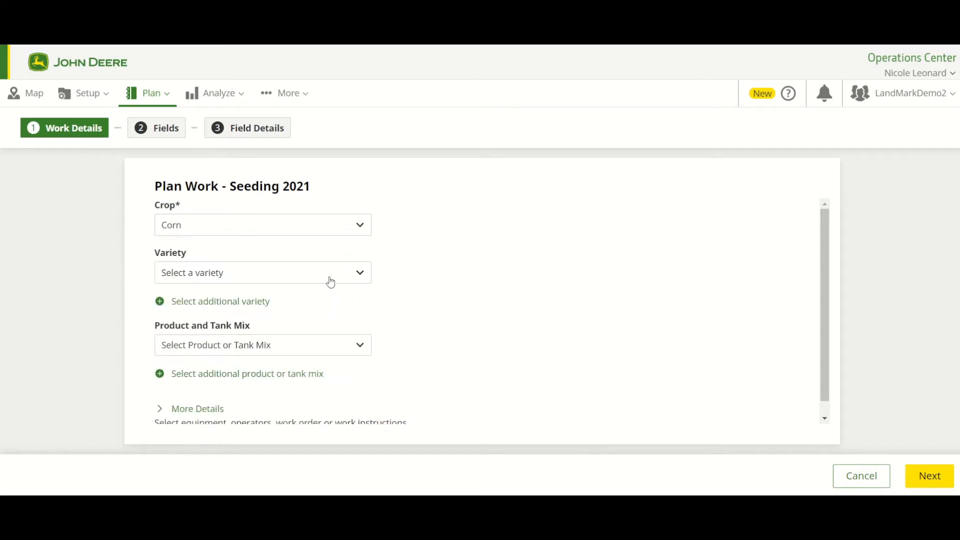
- Set 1112 RRBT as the plan's variety and add 1143 n as an additional variety
{"action": "left_click", "coordinate": [330, 280]}
{"action": "left_click", "coordinate": [285, 351]}
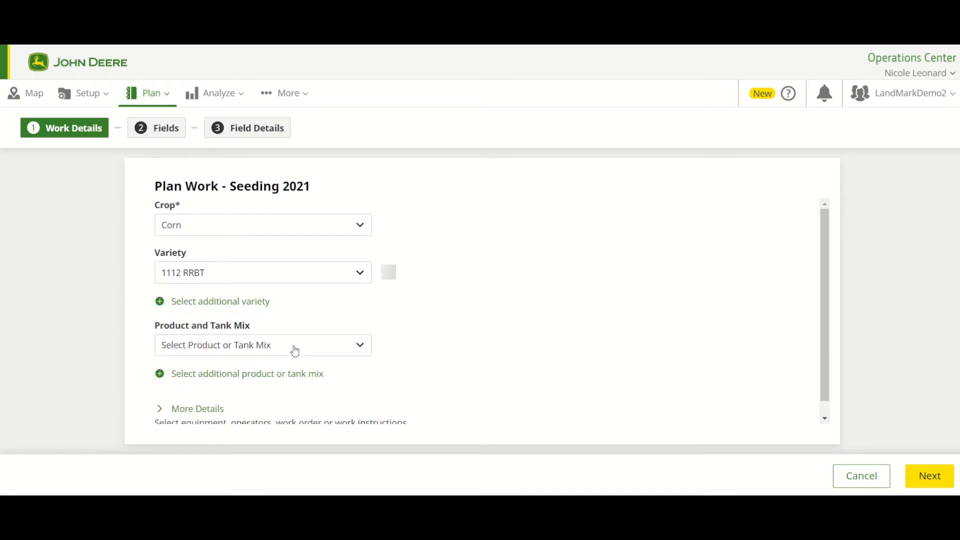
{"action": "left_click", "coordinate": [248, 304]}
{"action": "left_click", "coordinate": [324, 316]}
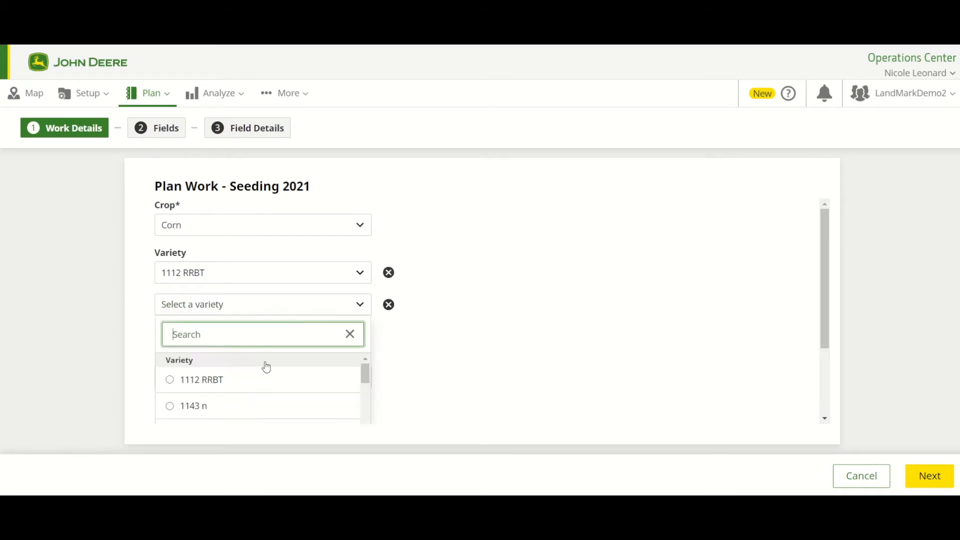
{"action": "left_click", "coordinate": [256, 409]}
- Choose 10-34-0 as the product for the seeding plan
{"action": "scroll", "coordinate": [340, 333], "scroll_direction": "down", "scroll_amount": 1}
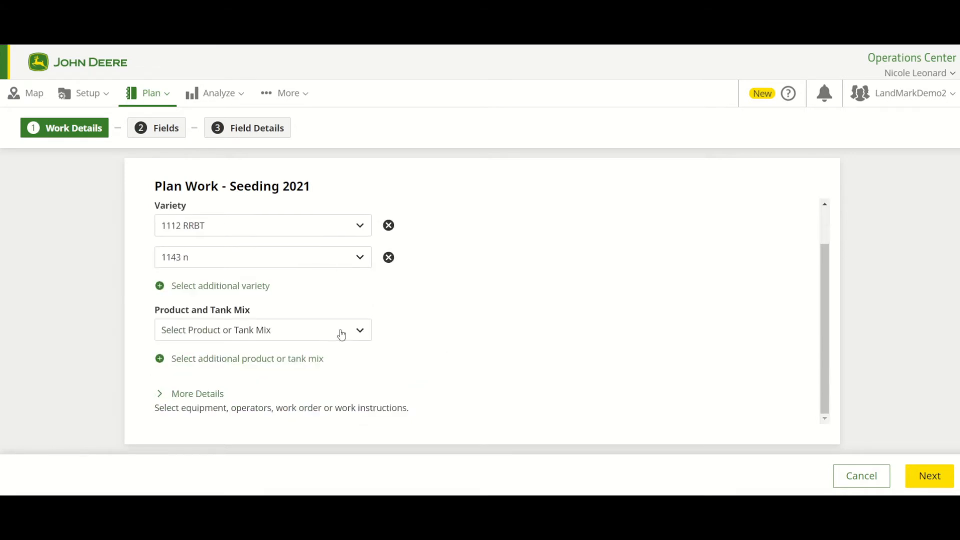
{"action": "left_click", "coordinate": [338, 332]}
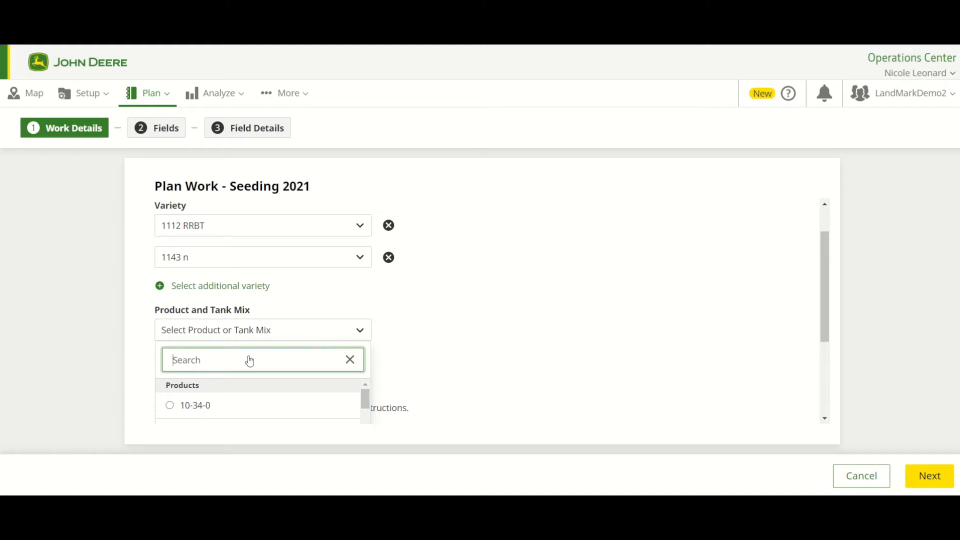
{"action": "left_click", "coordinate": [236, 406]}
{"action": "left_click", "coordinate": [358, 334]}
{"action": "left_click", "coordinate": [358, 332]}
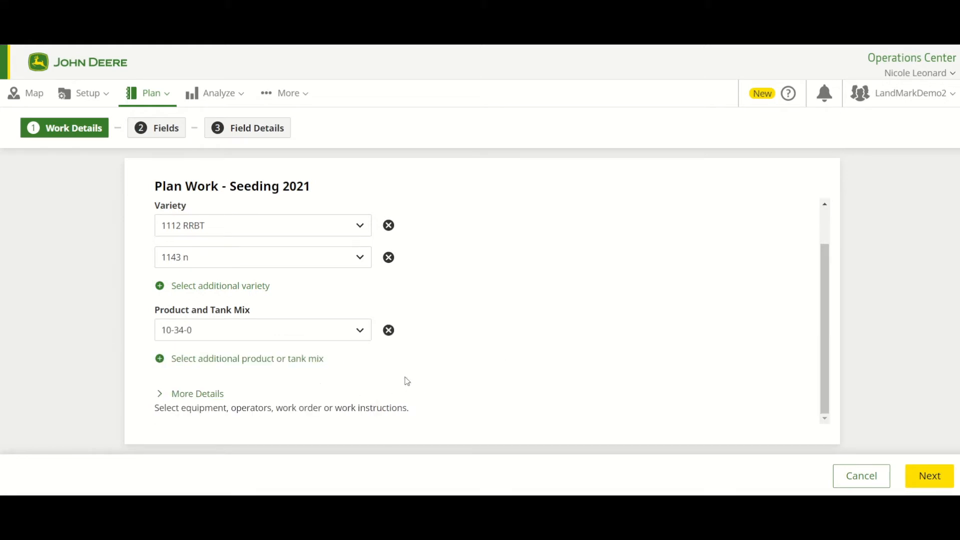
- Expand the additional work details, search the machines for 837 and assign machine 1RW8370RLLD153487
{"action": "left_click", "coordinate": [194, 397]}
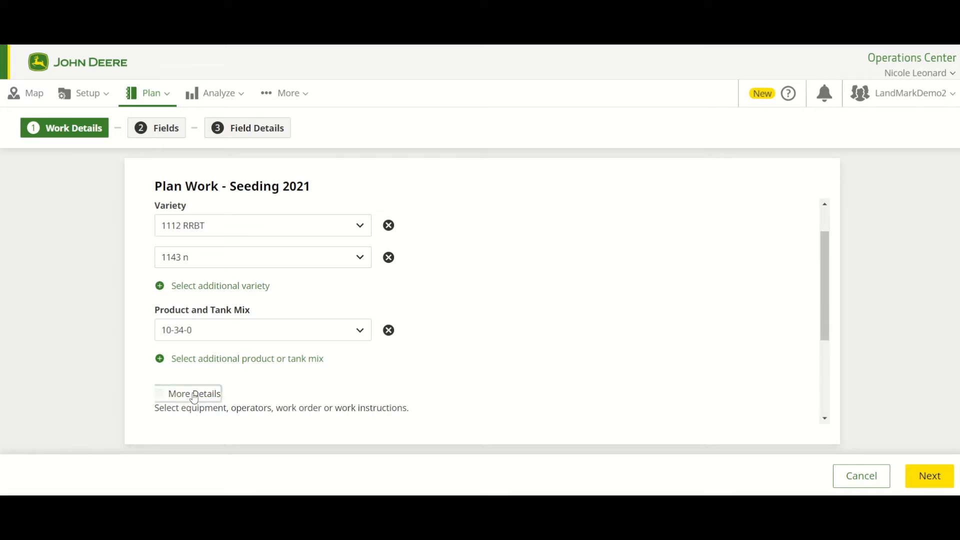
{"action": "scroll", "coordinate": [510, 386], "scroll_direction": "down", "scroll_amount": 3}
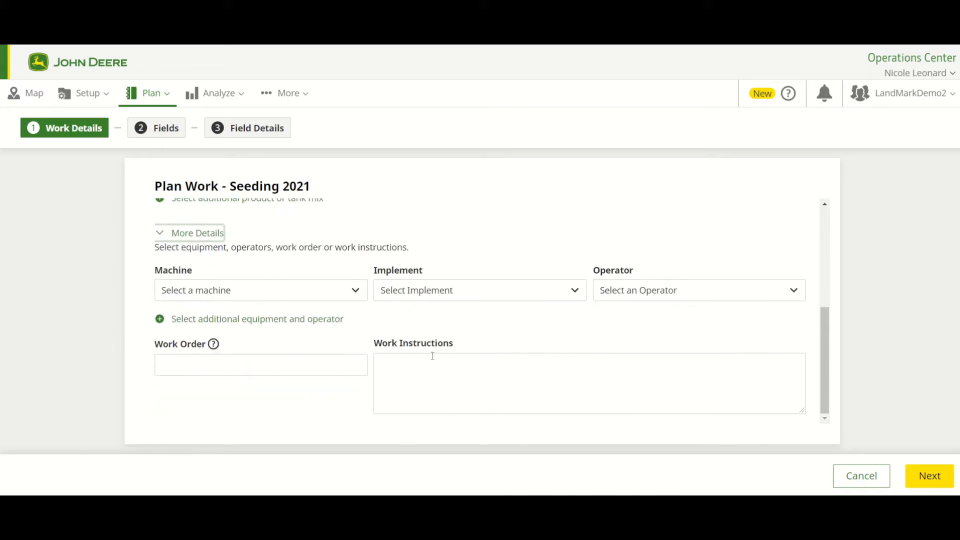
{"action": "left_click", "coordinate": [353, 291]}
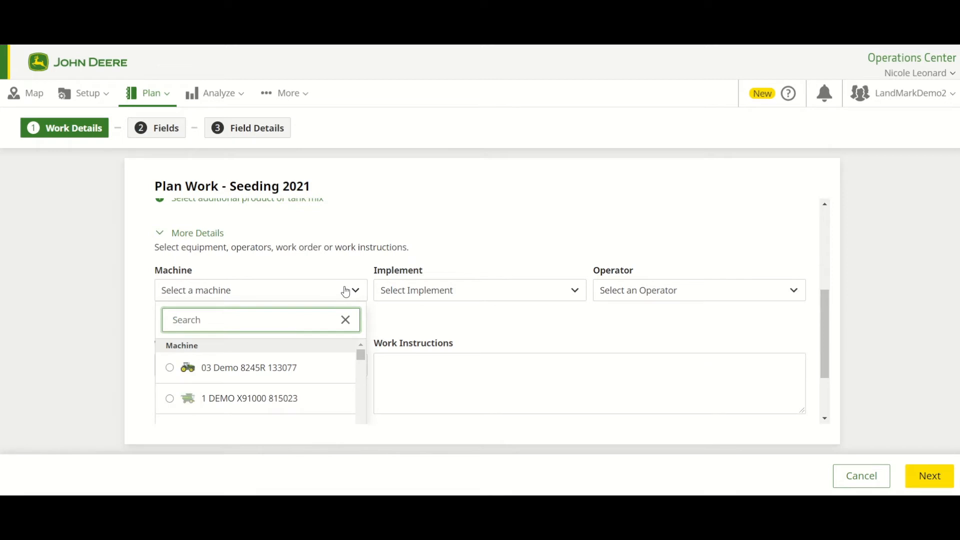
{"action": "type", "text": "837"}
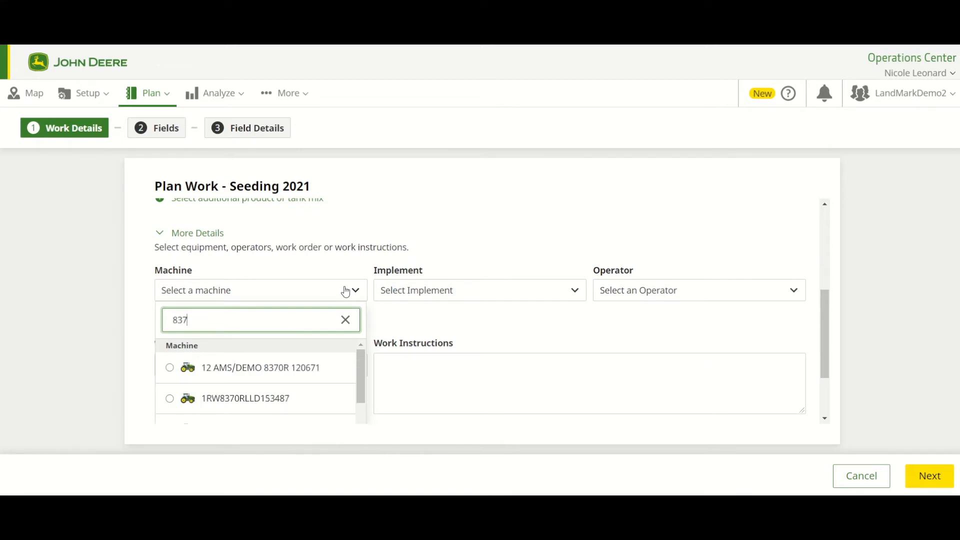
{"action": "left_click", "coordinate": [244, 404]}
- Search the implements for 177, assign 1775NT EE and 1775NT LAIS, and choose the first listed operator
{"action": "left_click", "coordinate": [506, 290]}
{"action": "type", "text": "177"}
{"action": "left_click", "coordinate": [467, 400]}
{"action": "scroll", "coordinate": [523, 378], "scroll_direction": "down", "scroll_amount": 2}
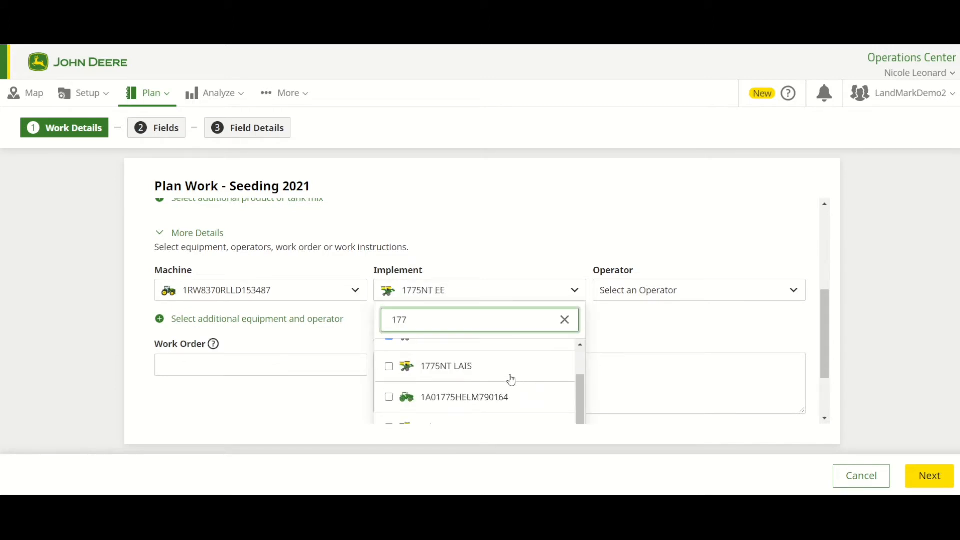
{"action": "left_click", "coordinate": [482, 373]}
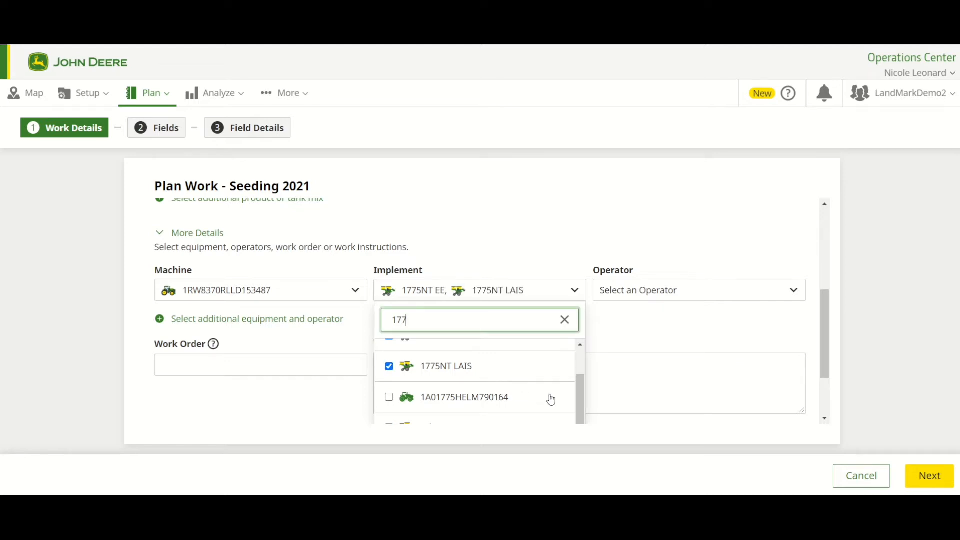
{"action": "left_click", "coordinate": [669, 344]}
{"action": "left_click", "coordinate": [703, 297]}
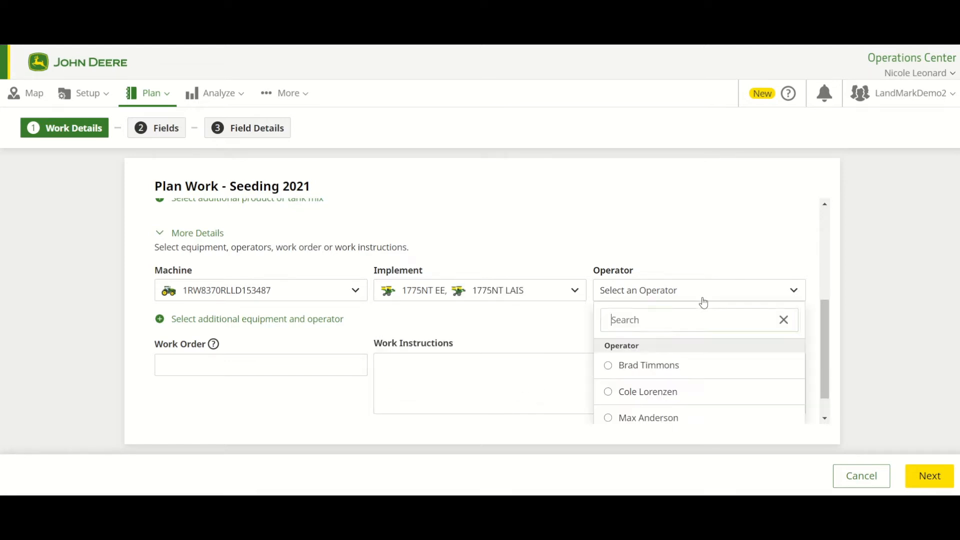
{"action": "left_click", "coordinate": [621, 372]}
- Enter the work order number and the work instructions "Work notes", and continue to field selection
{"action": "left_click", "coordinate": [308, 368]}
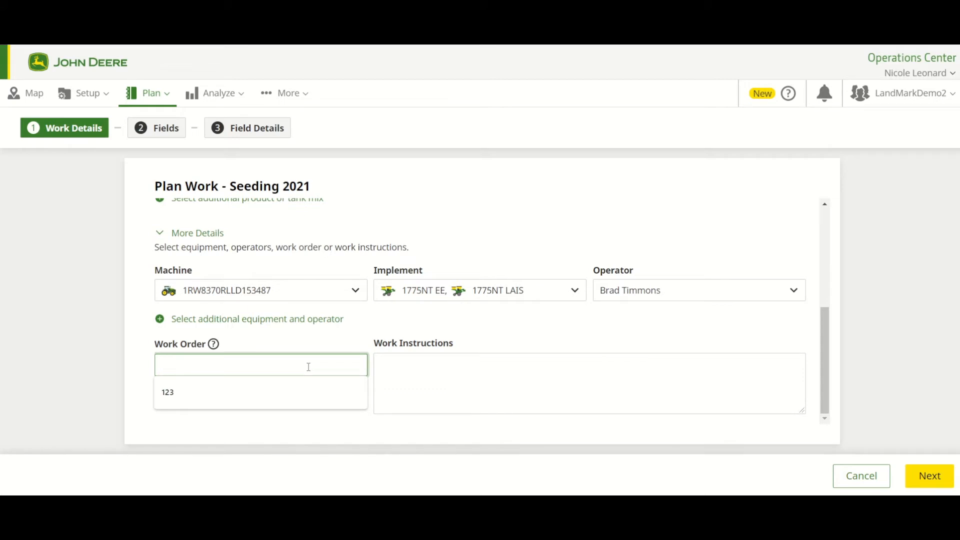
{"action": "type", "text": "1234"}
{"action": "left_click", "coordinate": [392, 375]}
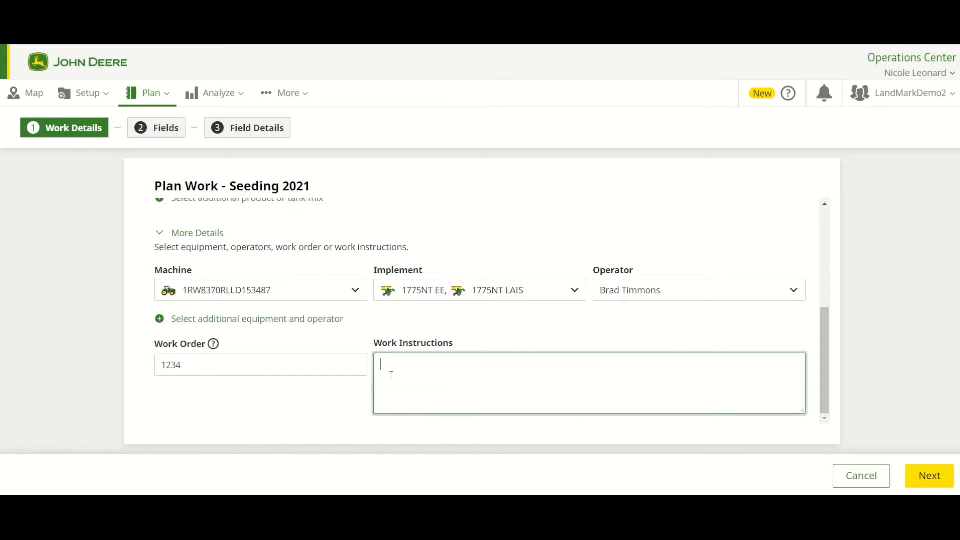
{"action": "type", "text": "Work notes"}
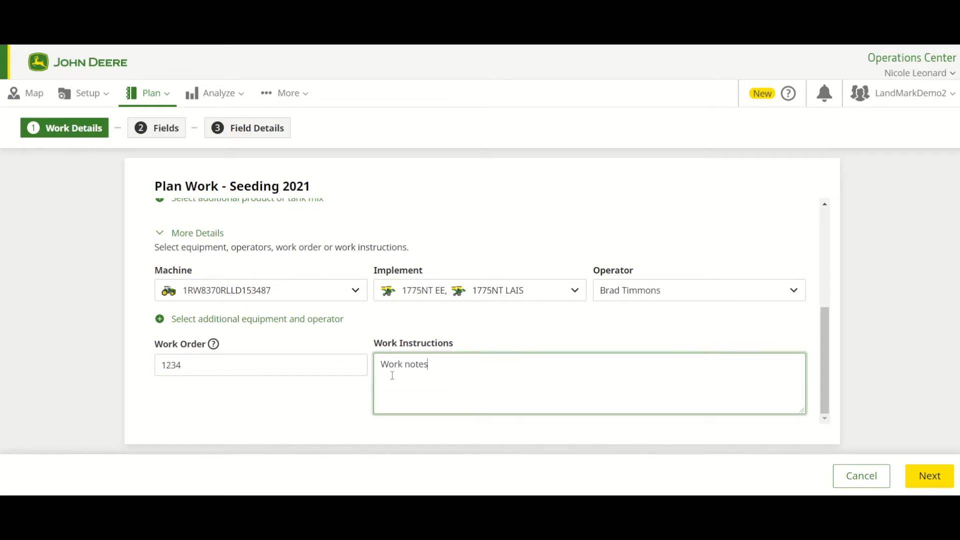
{"action": "left_click", "coordinate": [928, 484]}
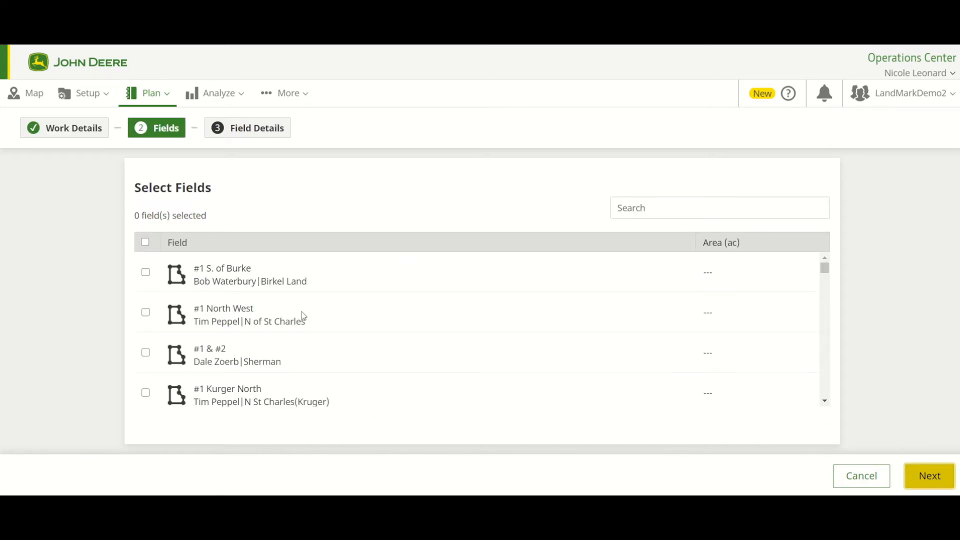
- Search for "test plot", select the fields test plot (Landmark|Hastings) and Test Plot1 (KSU|Clay Center), and continue to the field details
{"action": "left_click", "coordinate": [707, 210]}
{"action": "type", "text": "test plot"}
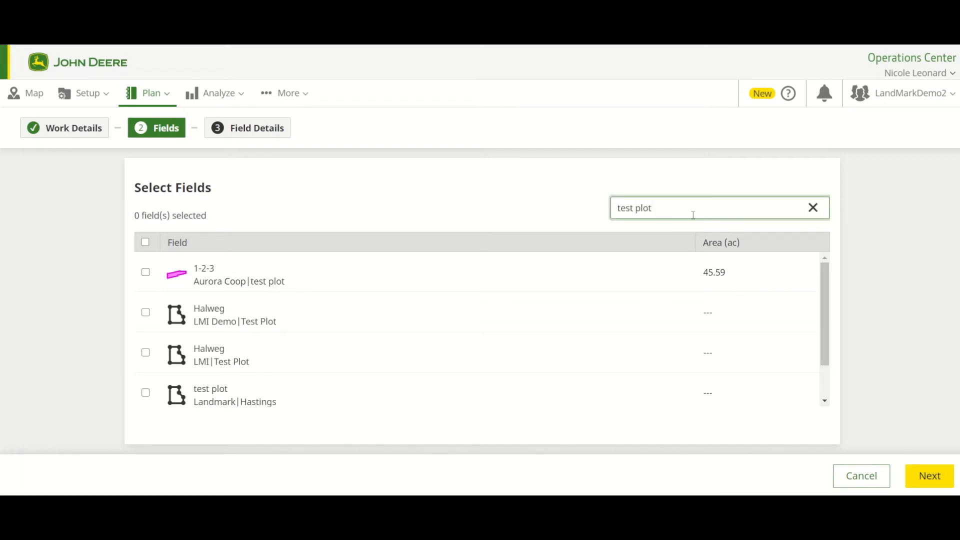
{"action": "left_click", "coordinate": [146, 395]}
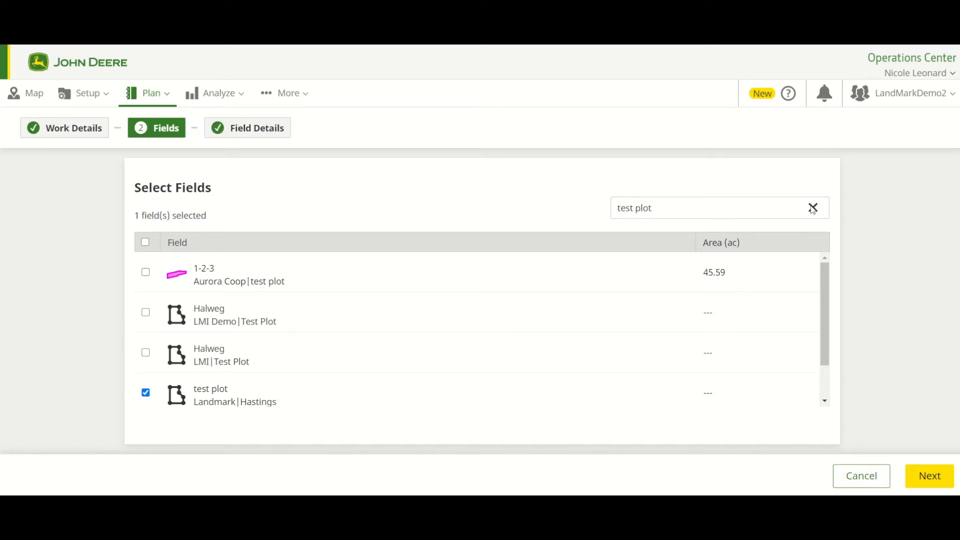
{"action": "left_click_drag", "start_coordinate": [826, 350], "coordinate": [798, 397]}
{"action": "left_click", "coordinate": [146, 388]}
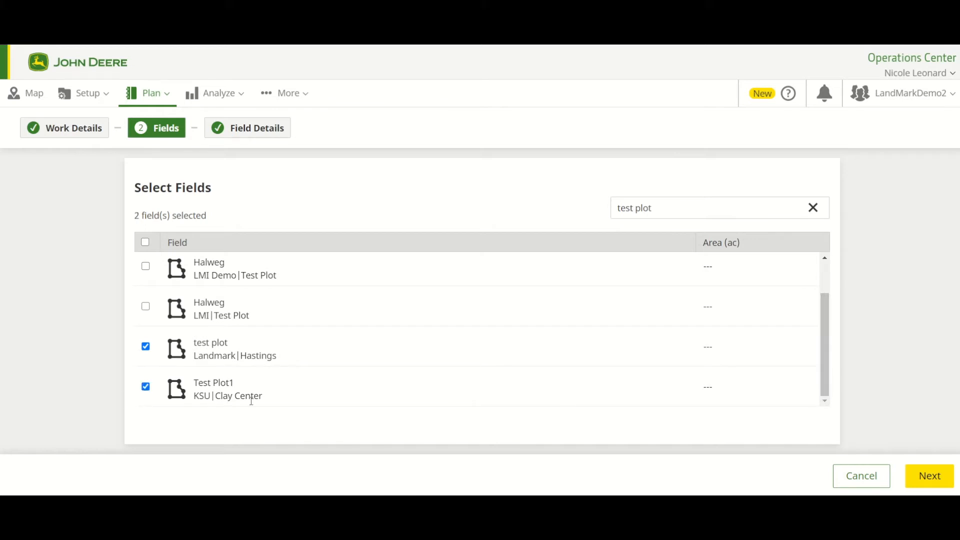
{"action": "left_click", "coordinate": [937, 484]}
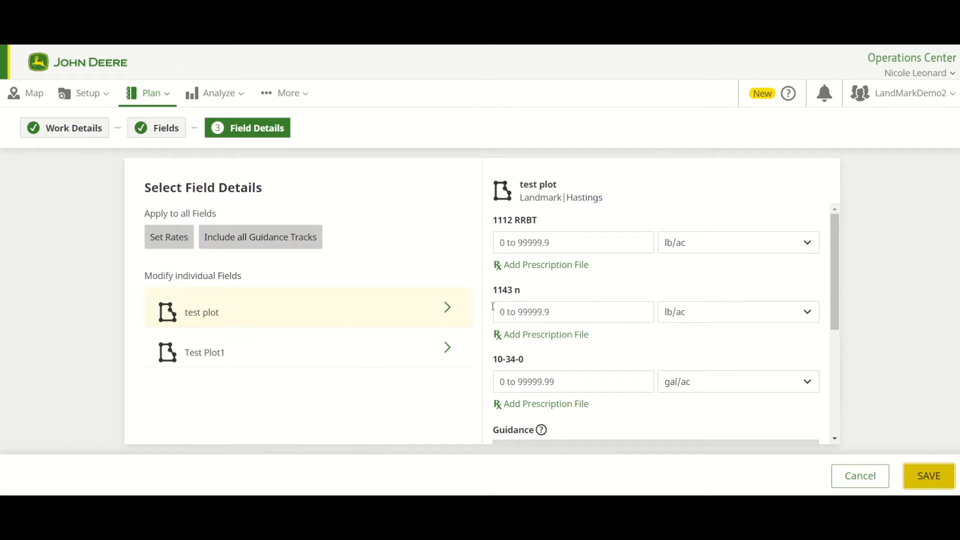
{"action": "left_click", "coordinate": [255, 364]}
{"action": "left_click", "coordinate": [243, 321]}
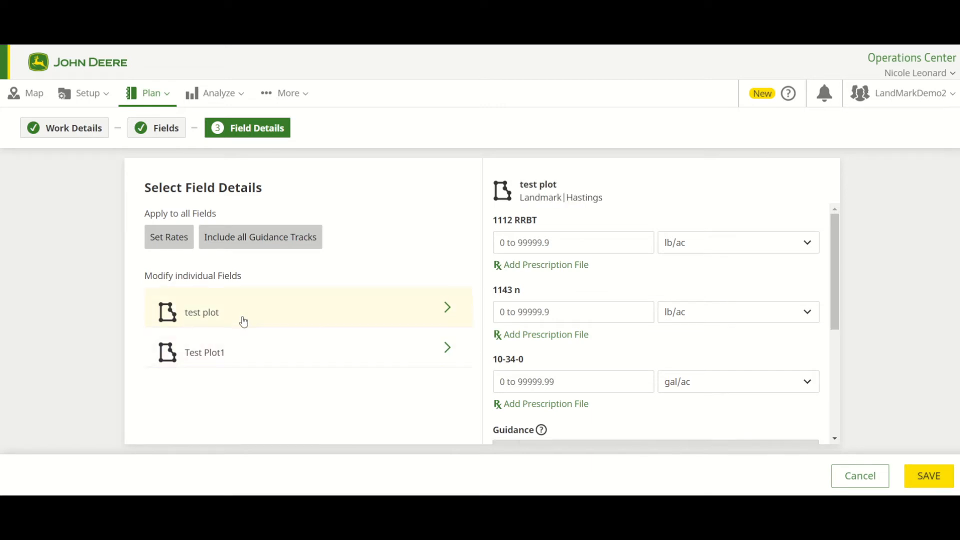
{"action": "left_click", "coordinate": [233, 361]}
{"action": "left_click", "coordinate": [233, 327]}
- Set the rates for all fields to 32,000 seeds/ac for 1112 RRBT and 30,000 seeds/ac for 1143 n
{"action": "left_click", "coordinate": [174, 246]}
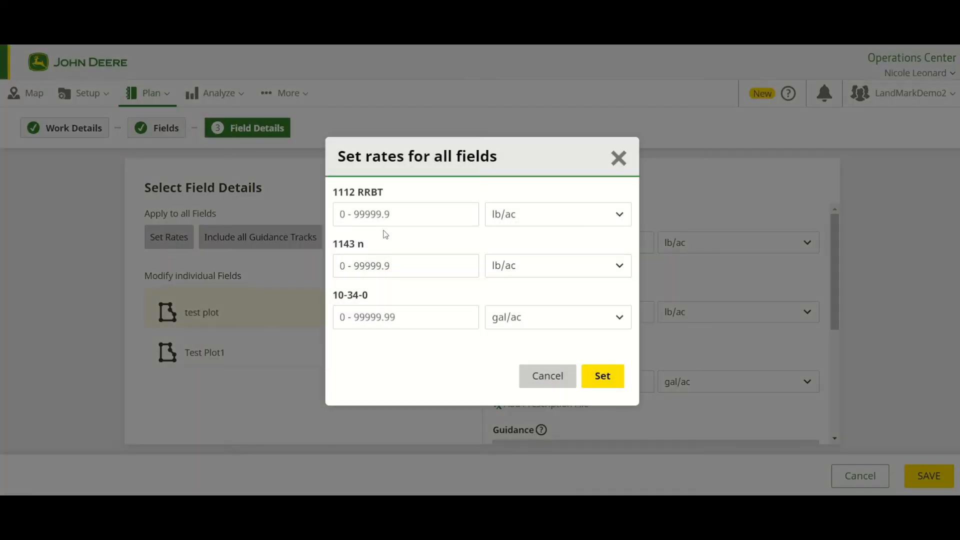
{"action": "left_click", "coordinate": [418, 215]}
{"action": "type", "text": "32,000"}
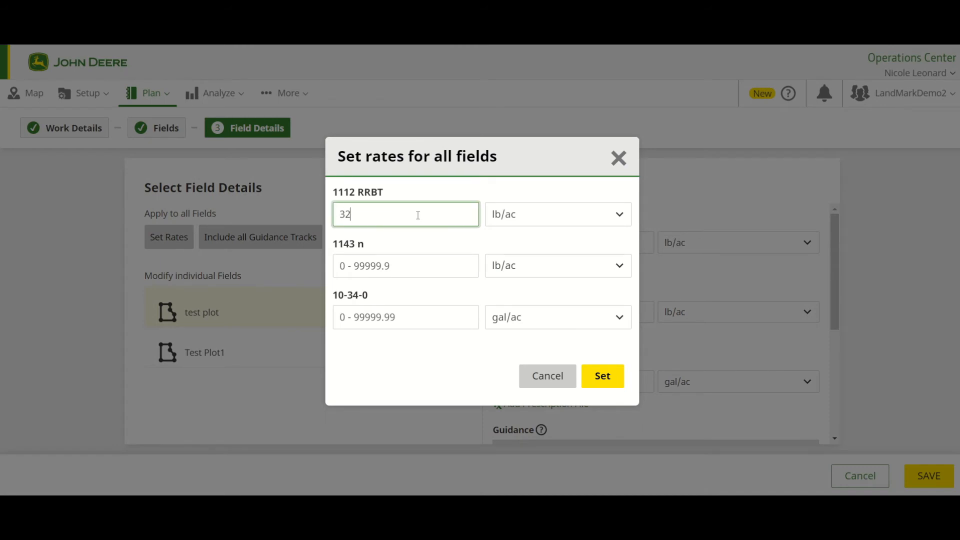
{"action": "left_click", "coordinate": [426, 268]}
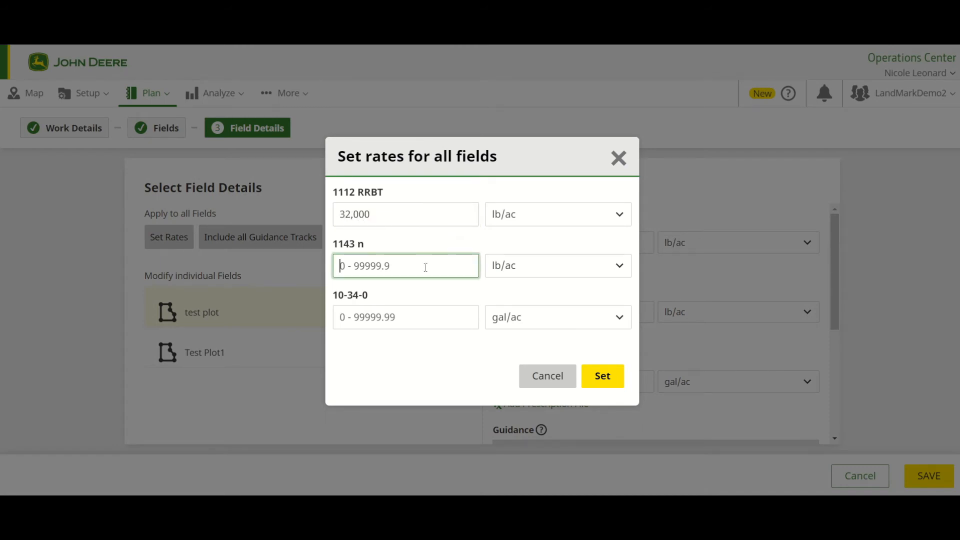
{"action": "type", "text": "300000"}
{"action": "left_click", "coordinate": [593, 216]}
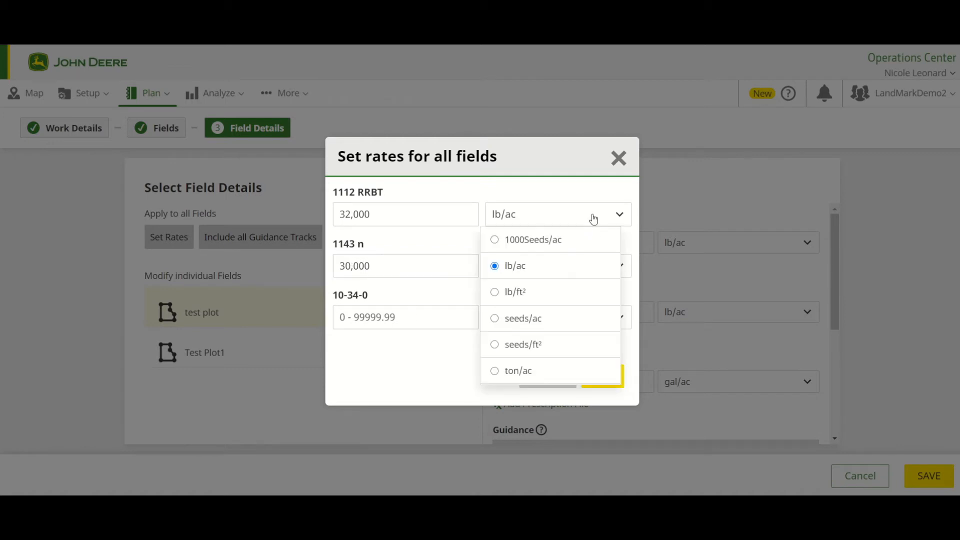
{"action": "left_click", "coordinate": [530, 325]}
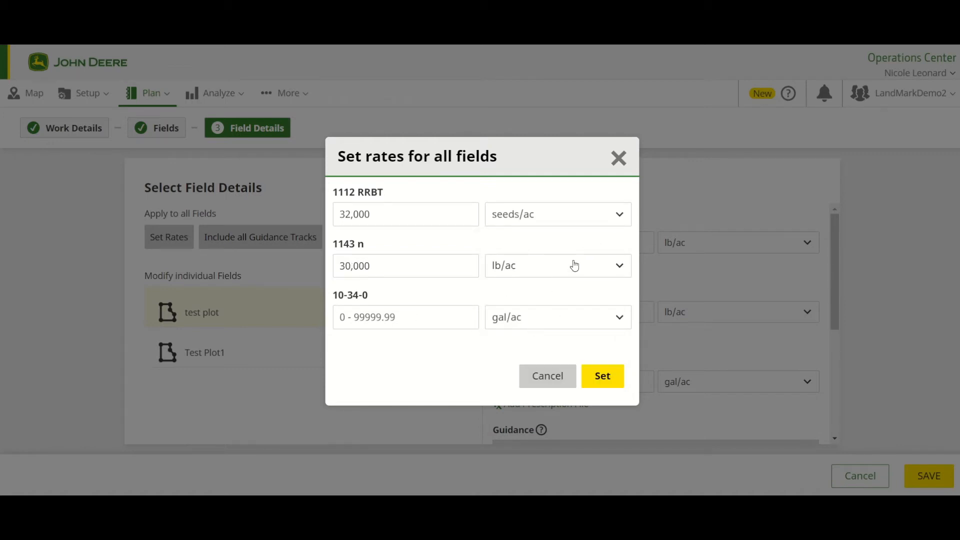
{"action": "left_click", "coordinate": [575, 266]}
{"action": "left_click", "coordinate": [536, 370]}
- Set the 10-34-0 rate to 10 gal/ac and apply the rates to all fields
{"action": "left_click", "coordinate": [430, 321]}
{"action": "type", "text": "10"}
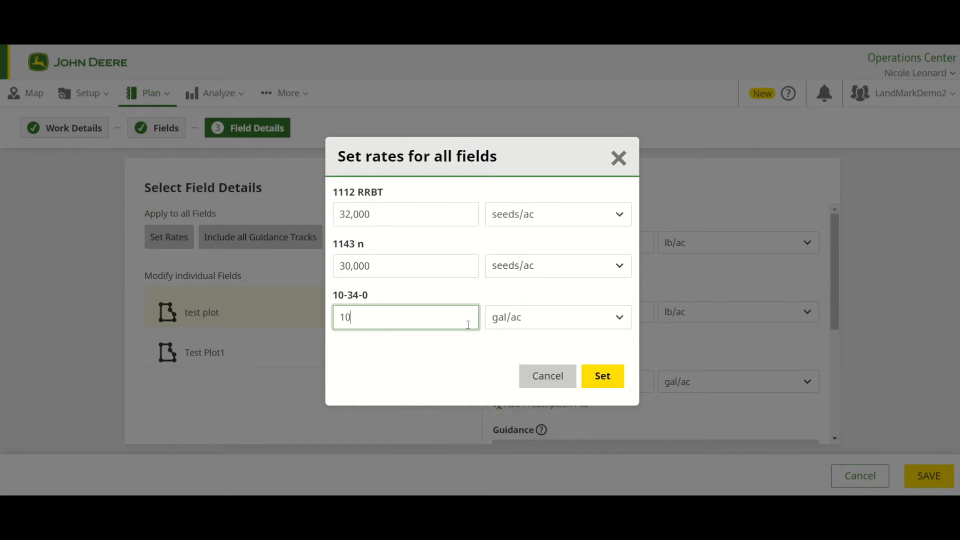
{"action": "left_click", "coordinate": [481, 351]}
{"action": "left_click", "coordinate": [621, 382]}
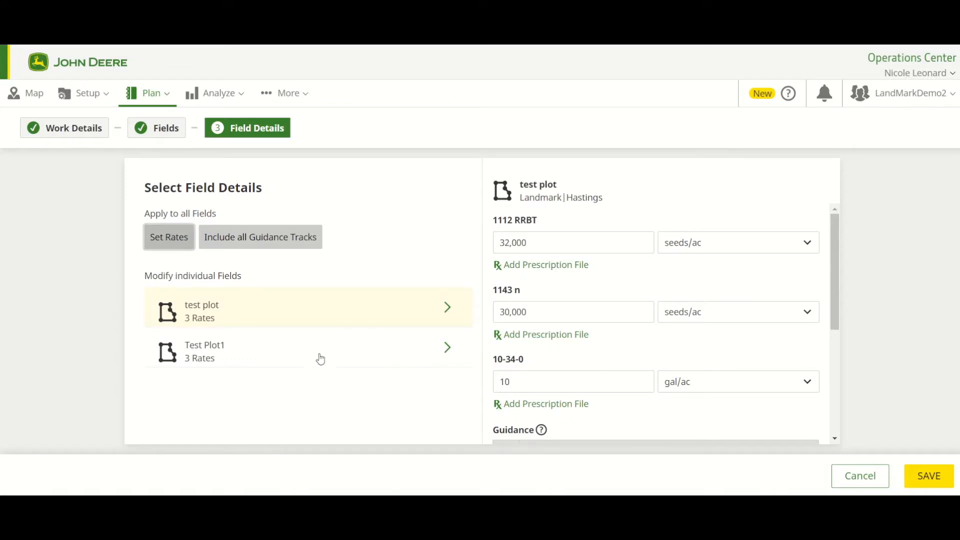
- For test plot, assign the prescription Hastings_test plot_CORN-1.zip to 1112 RRBT and Ceres_full_res_Rx.zip to 1143 n
{"action": "left_click", "coordinate": [552, 272]}
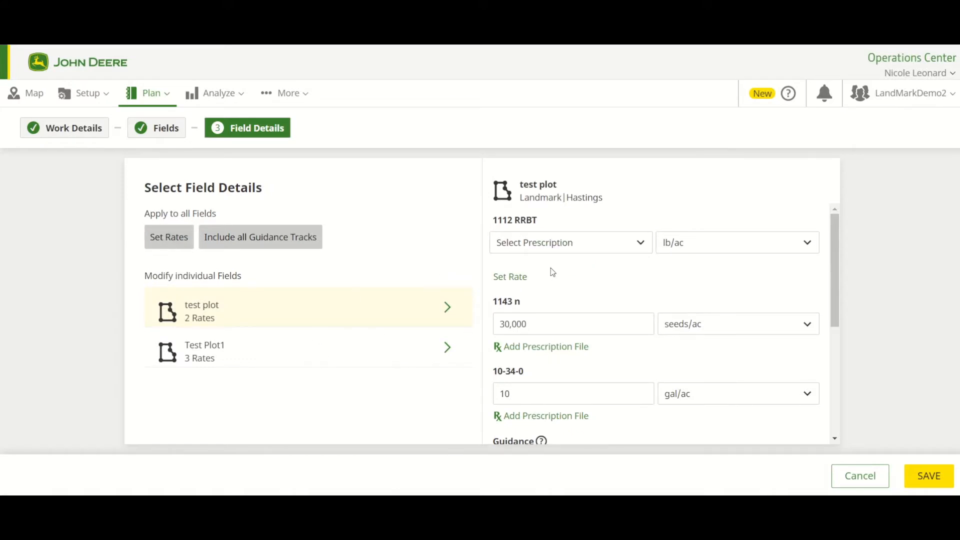
{"action": "left_click", "coordinate": [601, 251]}
{"action": "left_click", "coordinate": [572, 285]}
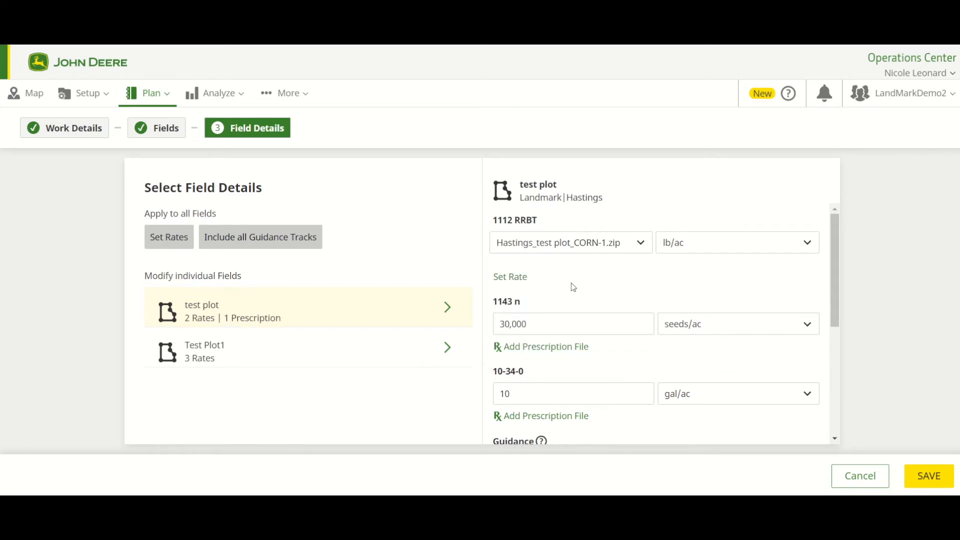
{"action": "left_click", "coordinate": [543, 350]}
{"action": "left_click", "coordinate": [611, 328]}
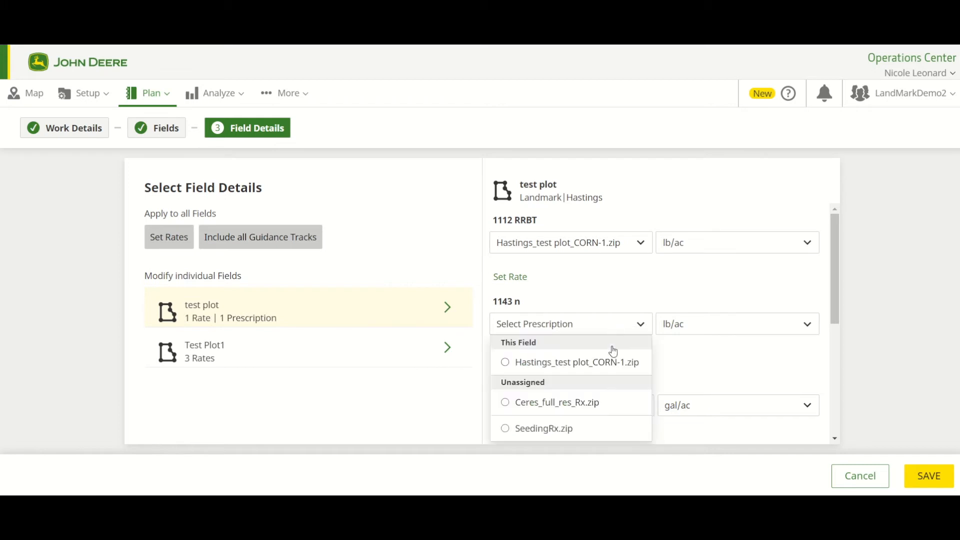
{"action": "left_click", "coordinate": [573, 403]}
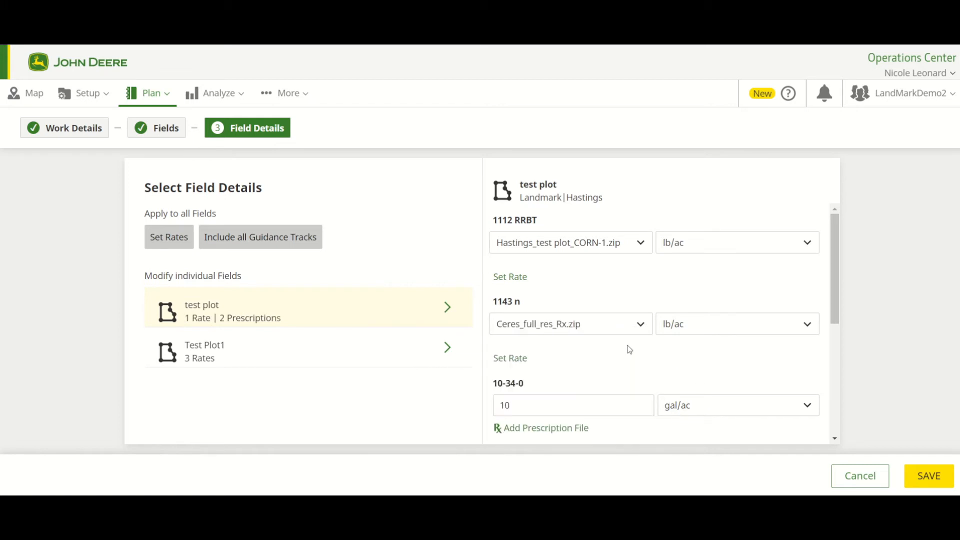
- Set the prescription units of both 1112 RRBT and 1143 n to seeds/ac for test plot
{"action": "scroll", "coordinate": [641, 357], "scroll_direction": "down", "scroll_amount": 2}
{"action": "scroll", "coordinate": [640, 356], "scroll_direction": "up", "scroll_amount": 2}
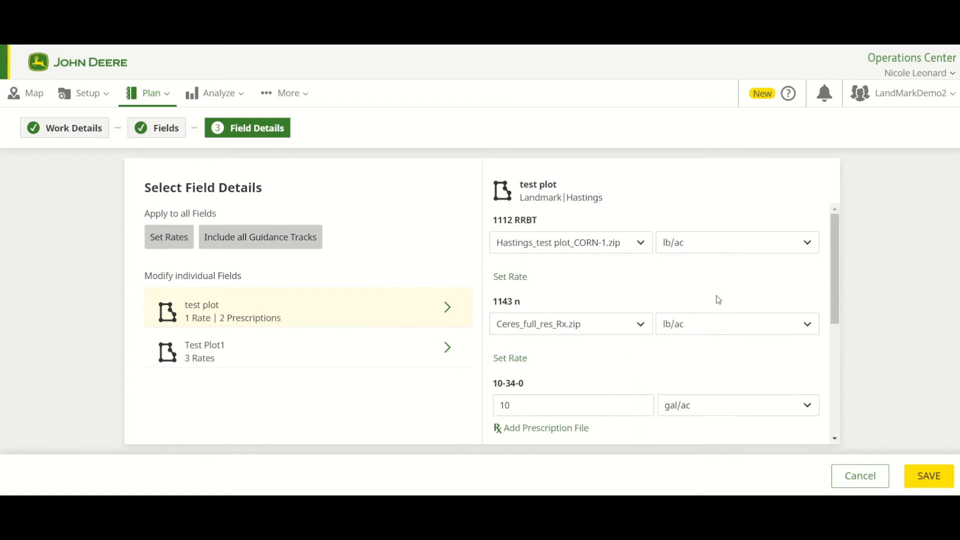
{"action": "left_click", "coordinate": [739, 250]}
{"action": "left_click", "coordinate": [714, 346]}
{"action": "left_click", "coordinate": [721, 333]}
{"action": "left_click", "coordinate": [703, 428]}
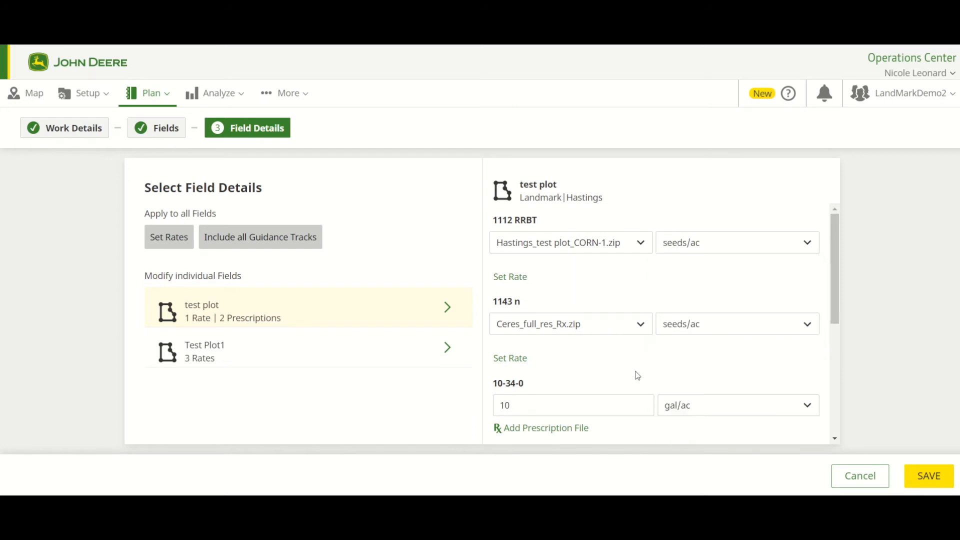
- Replace test plot's fixed 10-34-0 rate with the prescription file Ceres_full_res_Rx.zip
{"action": "scroll", "coordinate": [635, 375], "scroll_direction": "down", "scroll_amount": 3}
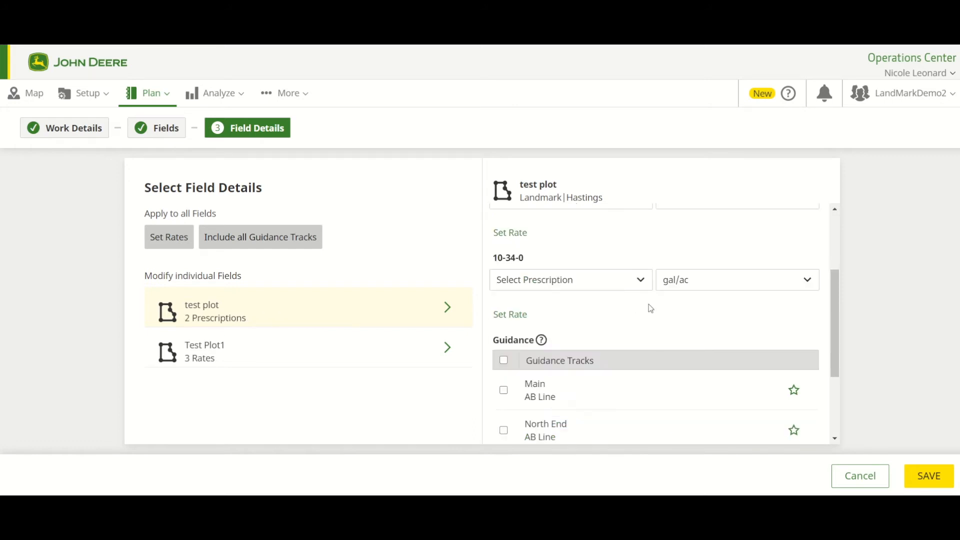
{"action": "left_click", "coordinate": [640, 280]}
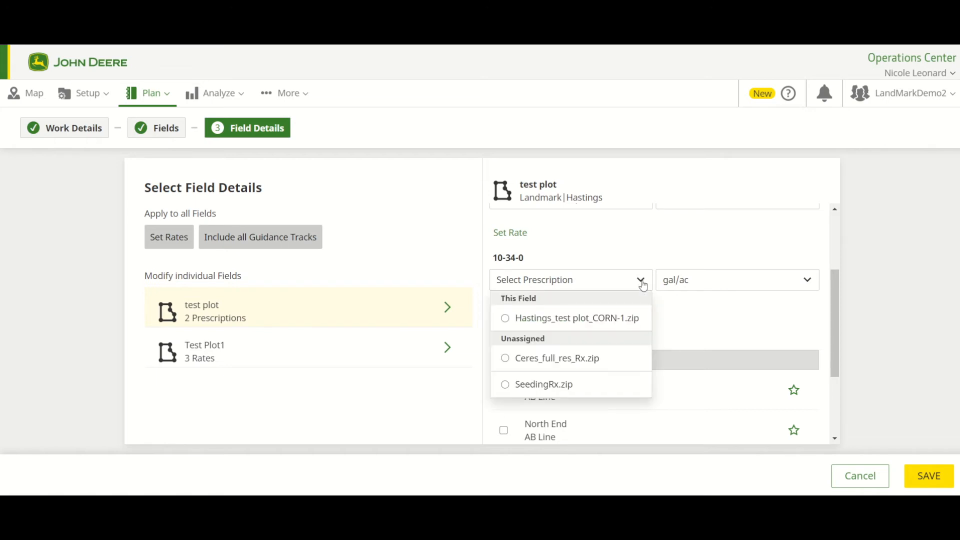
{"action": "left_click", "coordinate": [562, 359]}
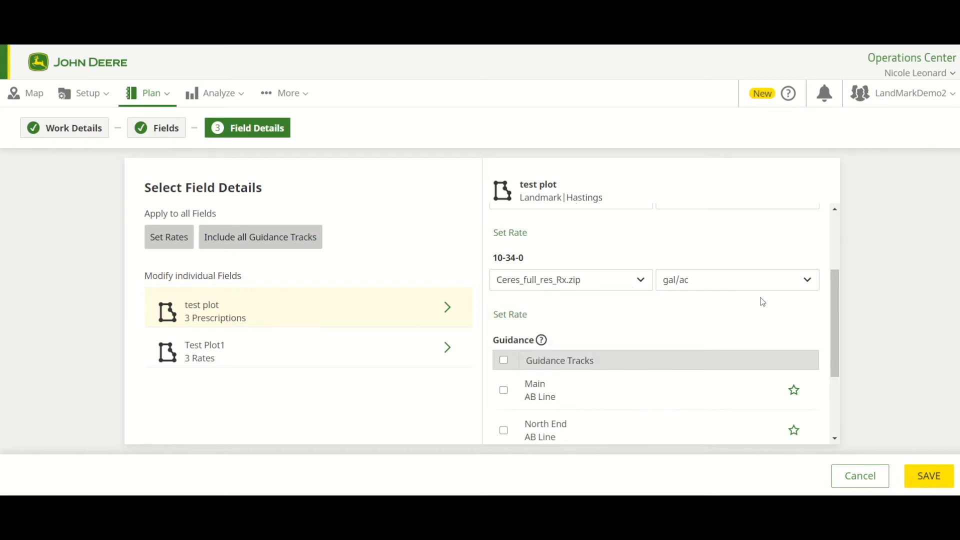
- Include all of test plot's guidance tracks except Test, and mark the Main AB line as the favorite
{"action": "scroll", "coordinate": [735, 326], "scroll_direction": "down", "scroll_amount": 2}
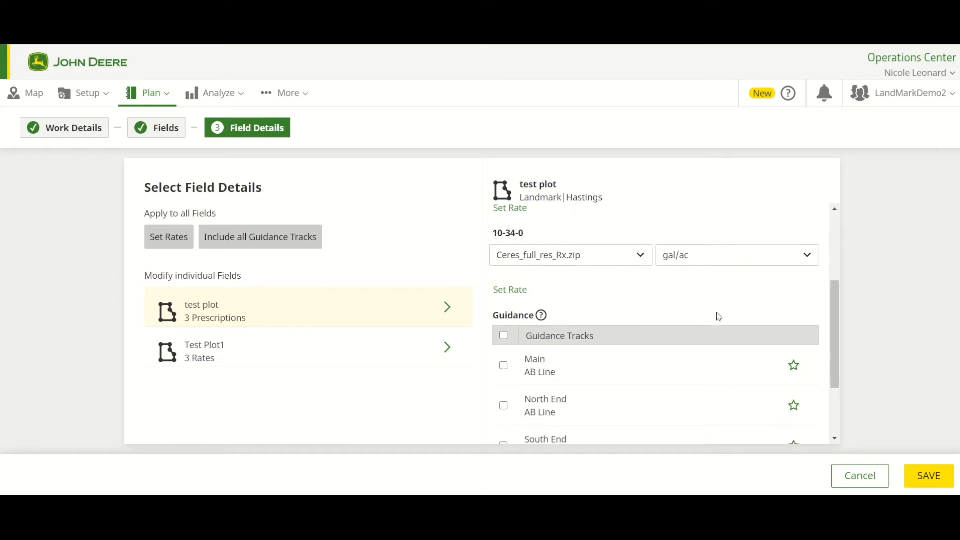
{"action": "scroll", "coordinate": [685, 271], "scroll_direction": "down", "scroll_amount": 2}
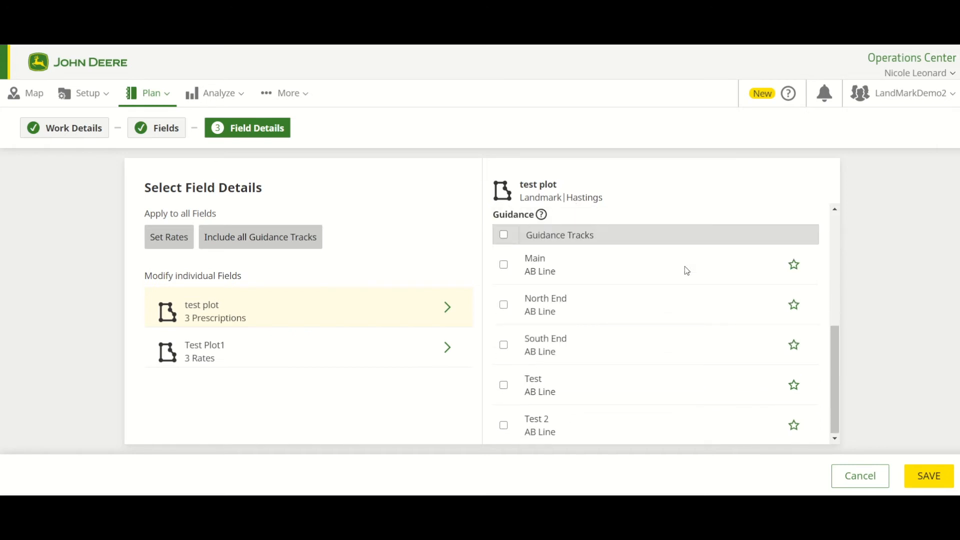
{"action": "scroll", "coordinate": [687, 270], "scroll_direction": "up", "scroll_amount": 4}
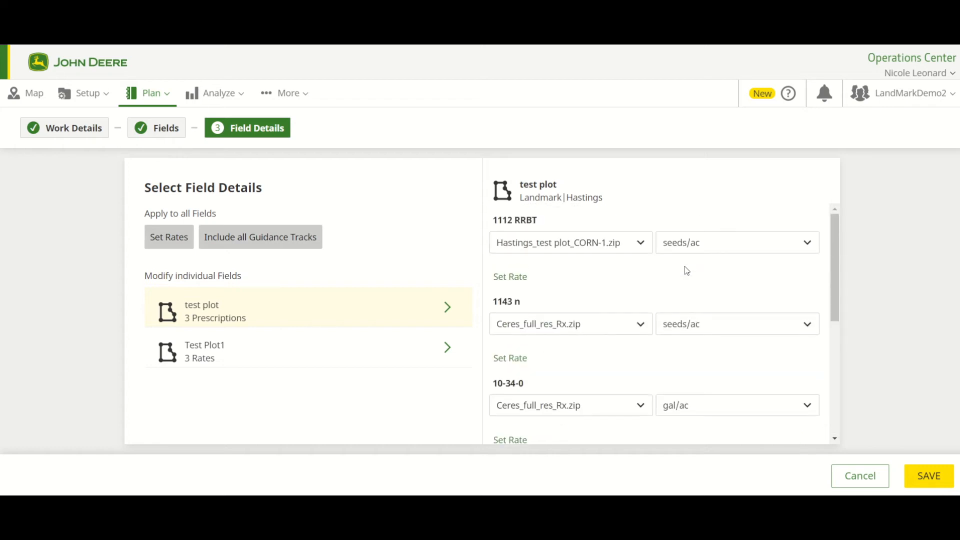
{"action": "scroll", "coordinate": [645, 359], "scroll_direction": "down", "scroll_amount": 4}
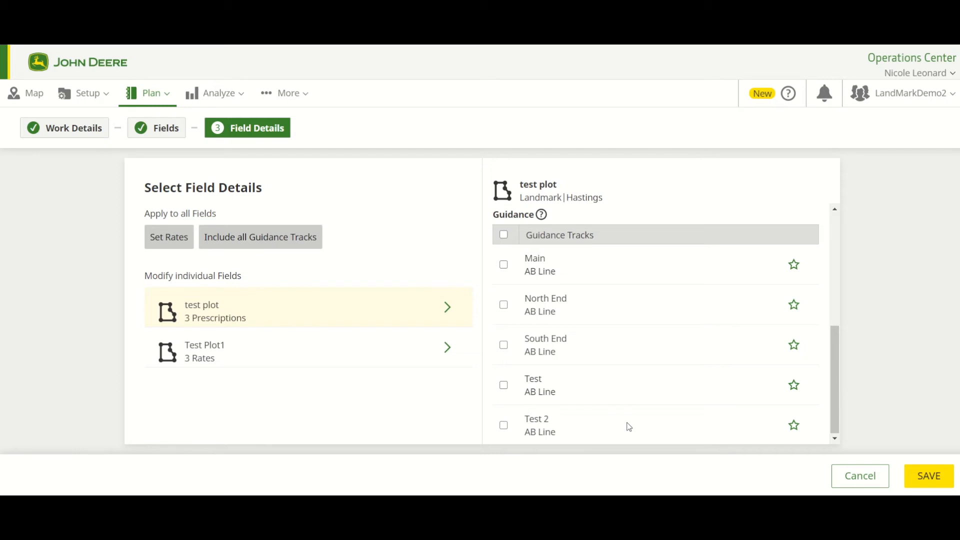
{"action": "left_click", "coordinate": [504, 236]}
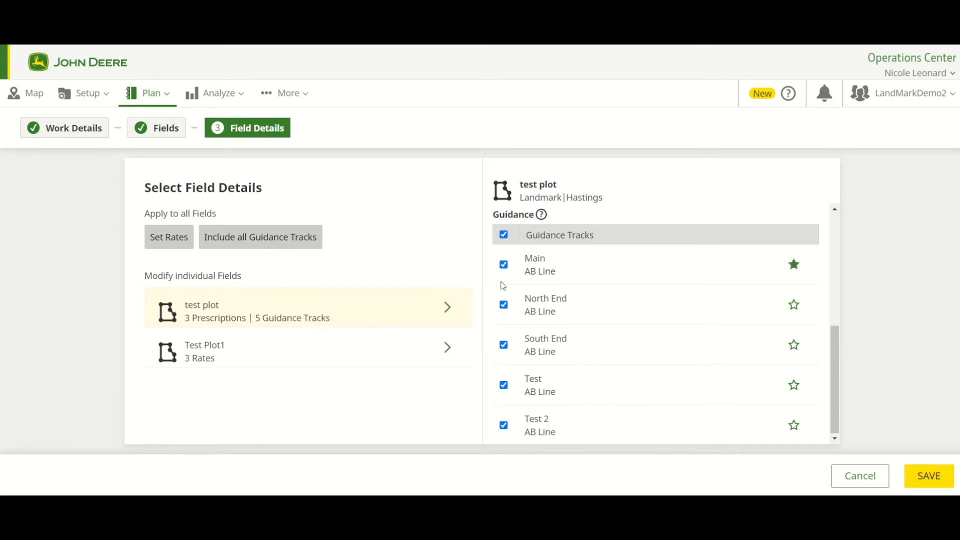
{"action": "left_click", "coordinate": [503, 385]}
{"action": "left_click", "coordinate": [795, 307]}
{"action": "left_click", "coordinate": [794, 266]}
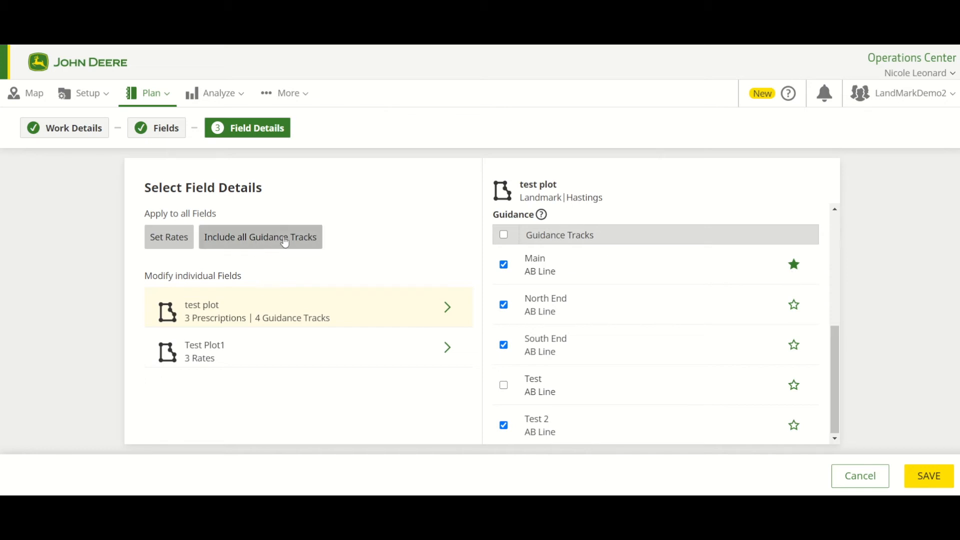
- Include all guidance tracks for all fields and save the seeding plan
{"action": "left_click", "coordinate": [271, 247]}
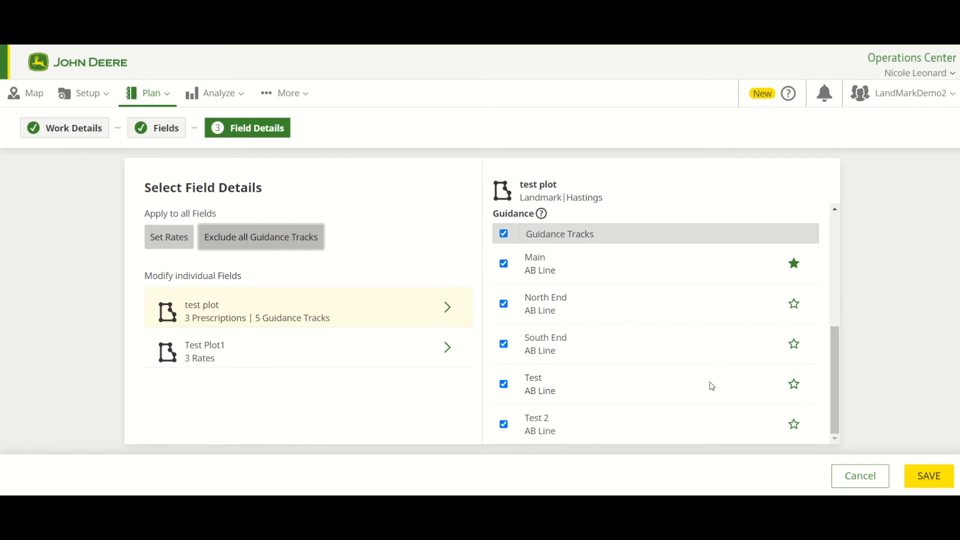
{"action": "scroll", "coordinate": [708, 384], "scroll_direction": "up", "scroll_amount": 5}
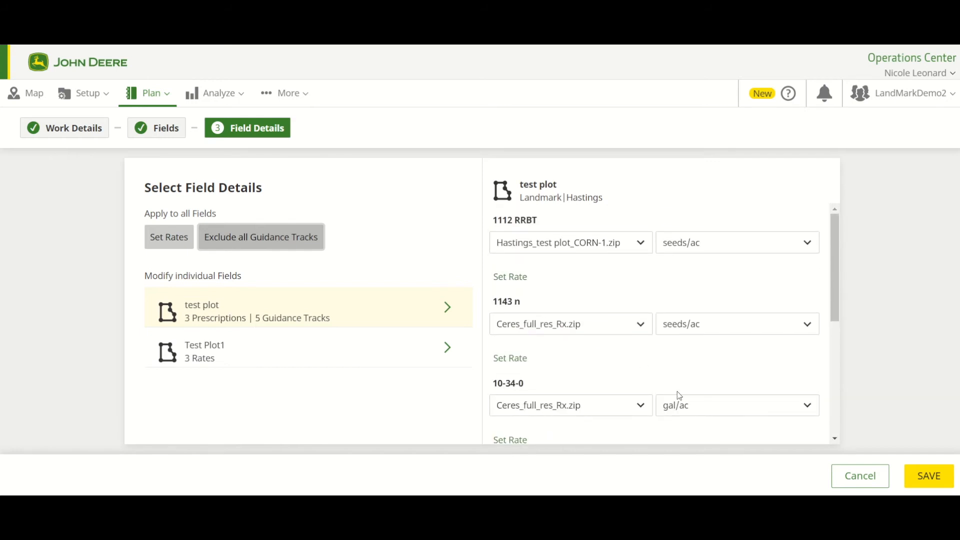
{"action": "left_click", "coordinate": [919, 475]}
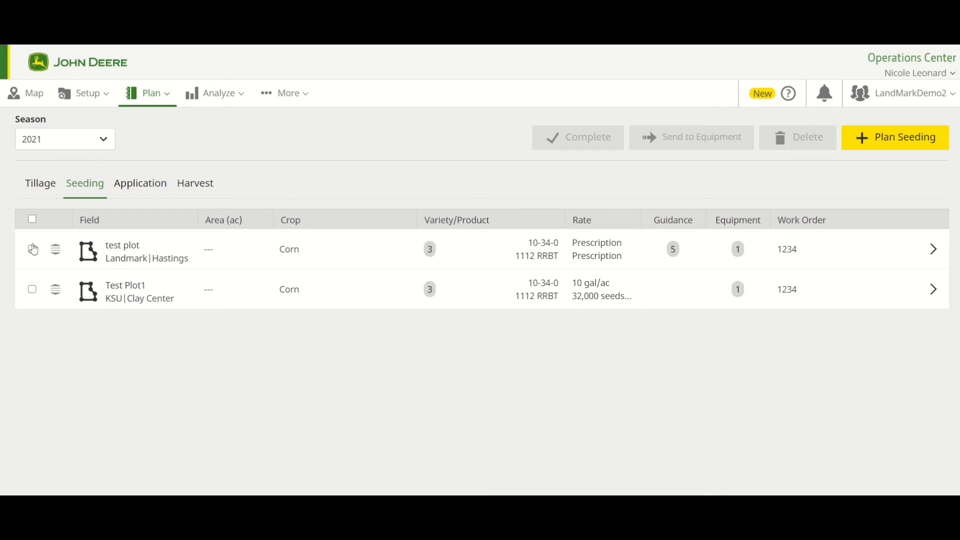
- Select only the test plot work item, review the equipment list and send the work setup file Work_Setup_SEEDING_20210114_1428 without choosing a machine
{"action": "left_click", "coordinate": [32, 220]}
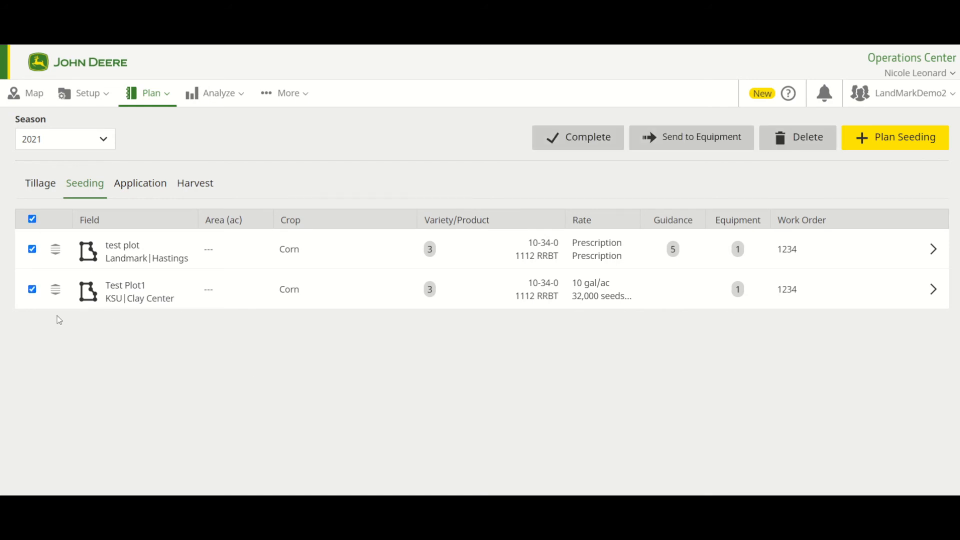
{"action": "left_click", "coordinate": [32, 290]}
{"action": "left_click", "coordinate": [710, 145]}
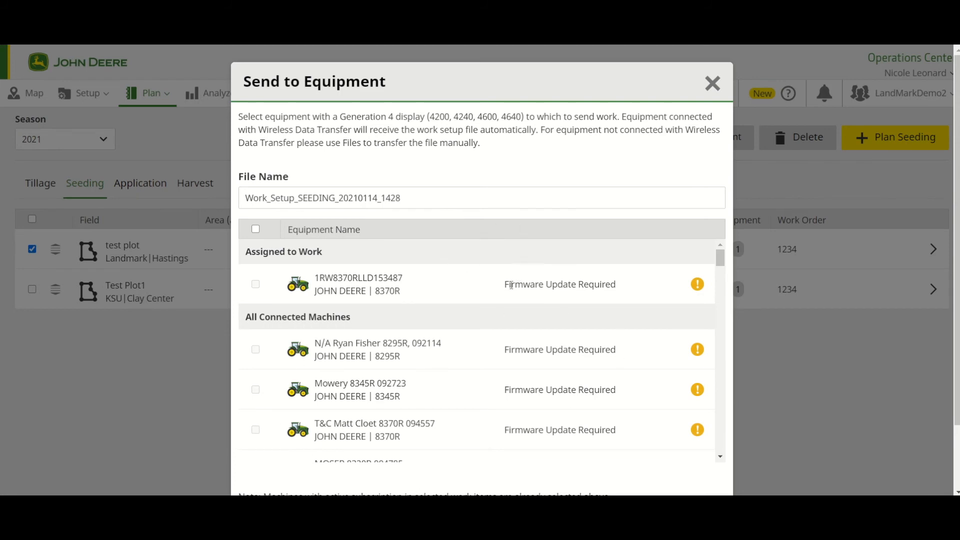
{"action": "mouse_move", "coordinate": [506, 285]}
{"action": "left_mouse_down"}
{"action": "mouse_move", "coordinate": [619, 284]}
{"action": "mouse_move", "coordinate": [519, 289]}
{"action": "left_mouse_up"}
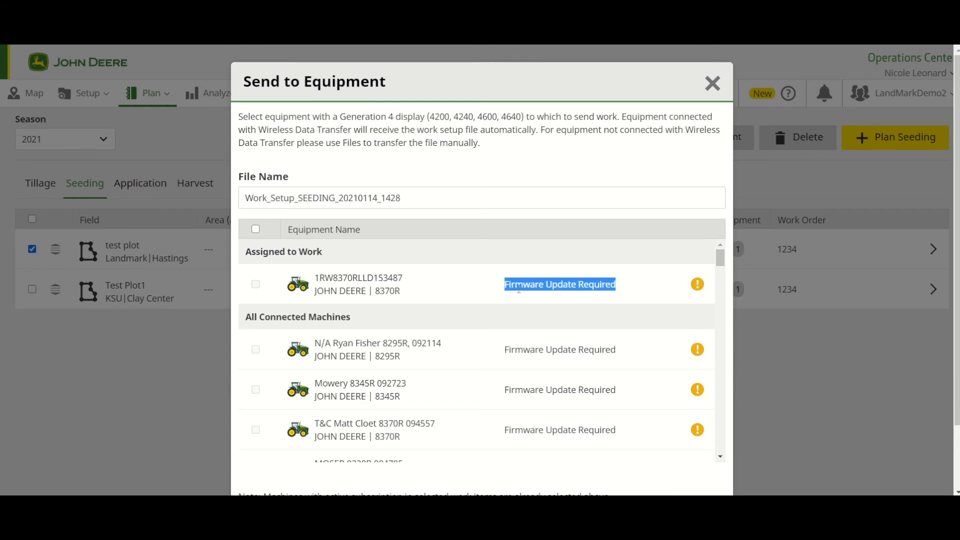
{"action": "left_click", "coordinate": [442, 299]}
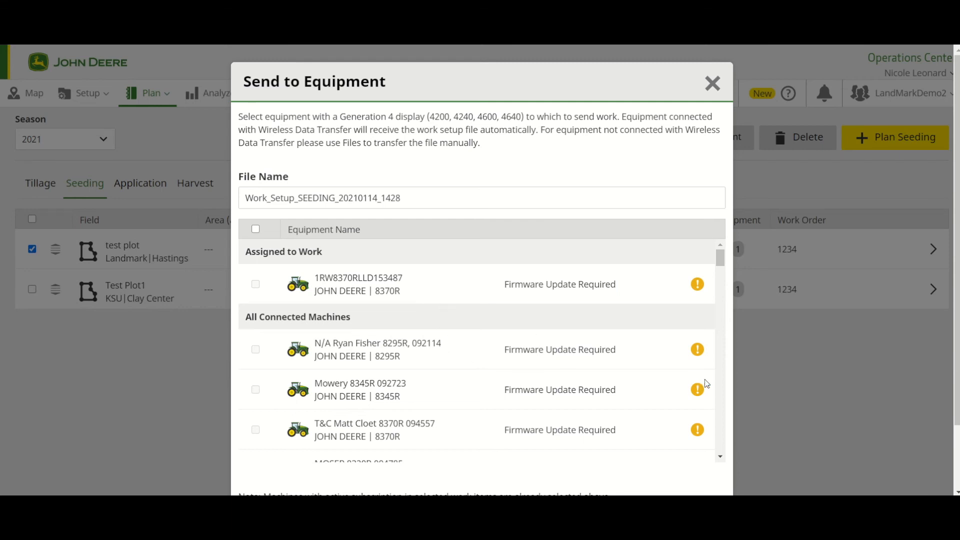
{"action": "scroll", "coordinate": [699, 389], "scroll_direction": "down", "scroll_amount": 8}
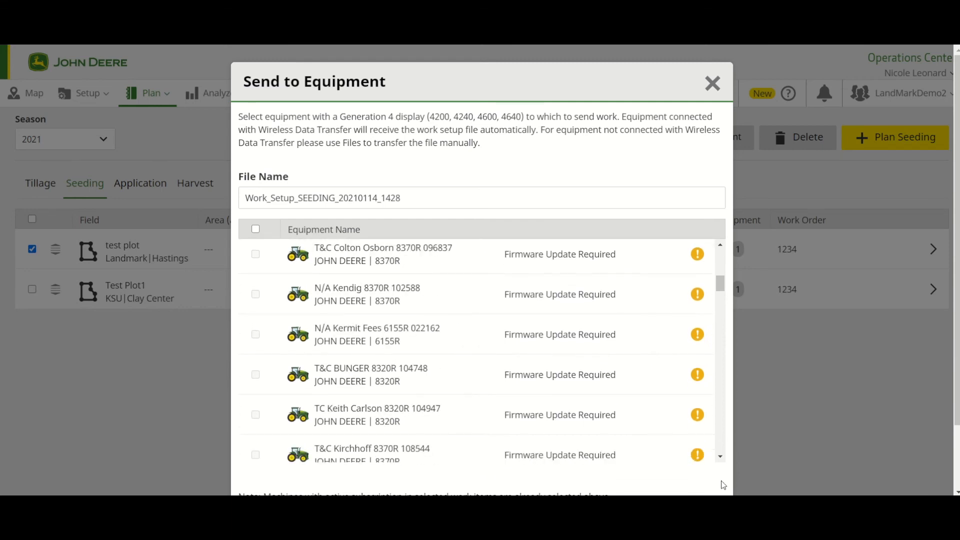
{"action": "scroll", "coordinate": [724, 485], "scroll_direction": "down", "scroll_amount": 2}
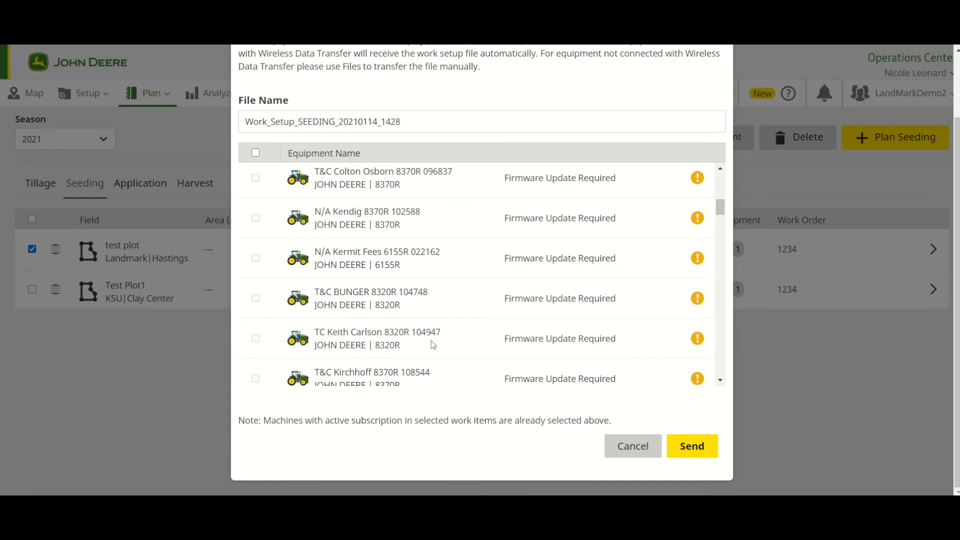
{"action": "left_click", "coordinate": [691, 464]}
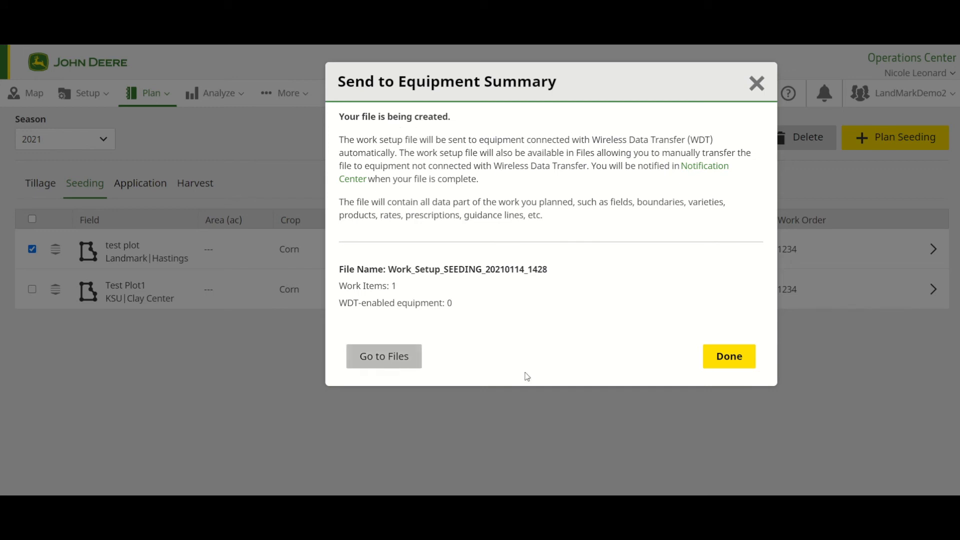
{"action": "left_click", "coordinate": [732, 362]}
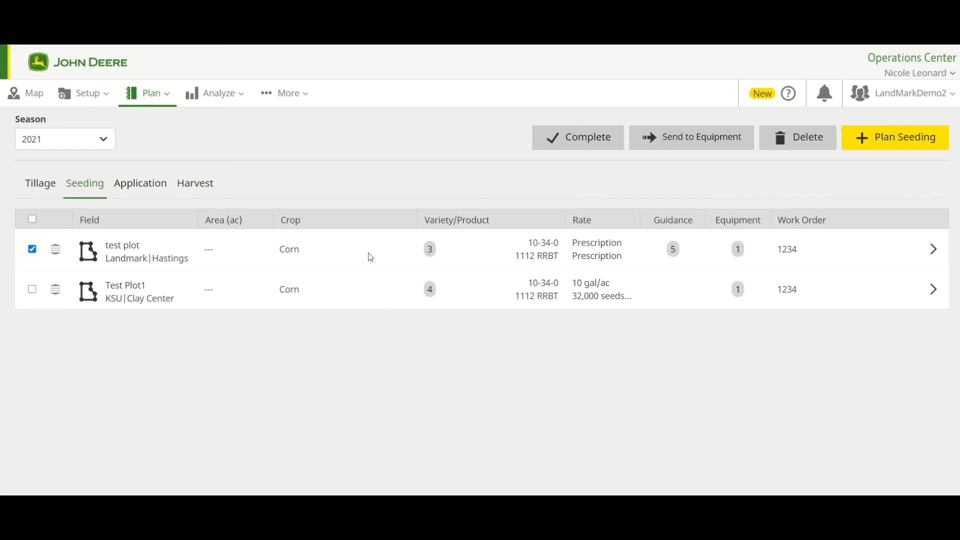
- Mark the selected test plot work item as complete to remove it from the work list
{"action": "left_click", "coordinate": [581, 148]}
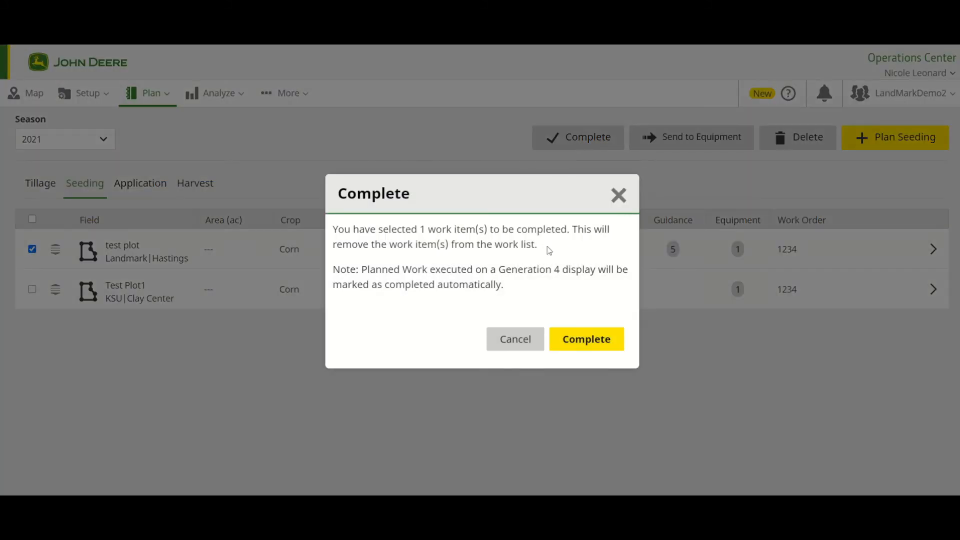
{"action": "left_click", "coordinate": [587, 345]}
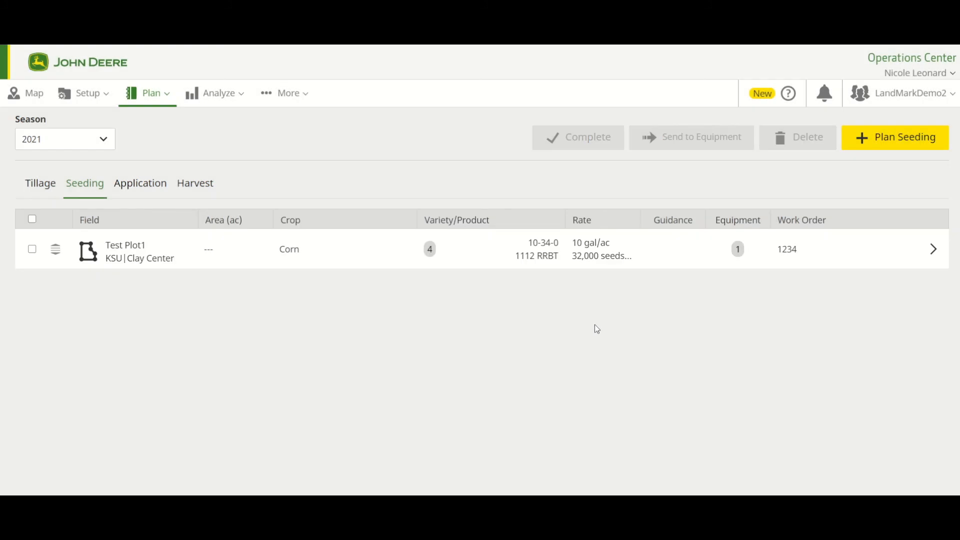
- Open the Test Plot1 seeding work for editing, review its varieties, product and equipment, and save it
{"action": "left_click", "coordinate": [32, 249]}
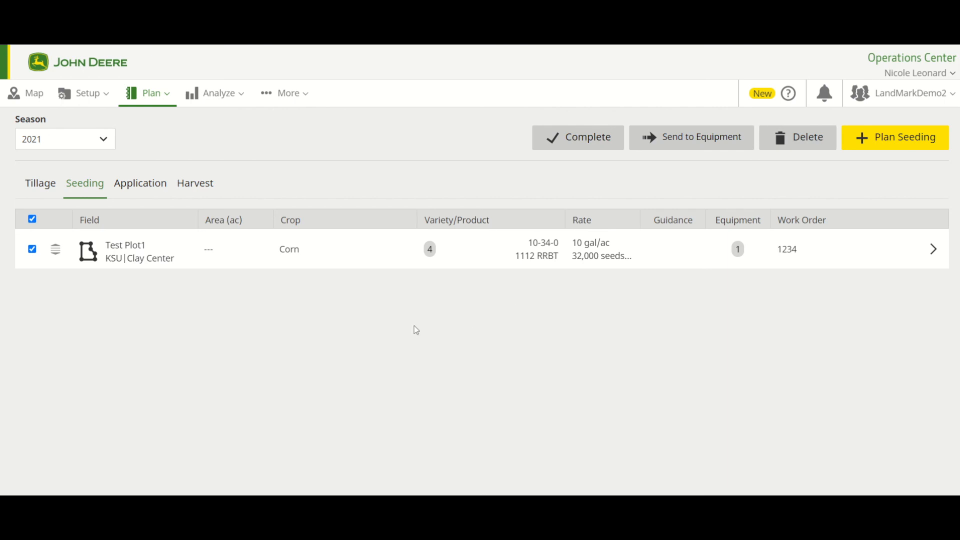
{"action": "left_click", "coordinate": [933, 251]}
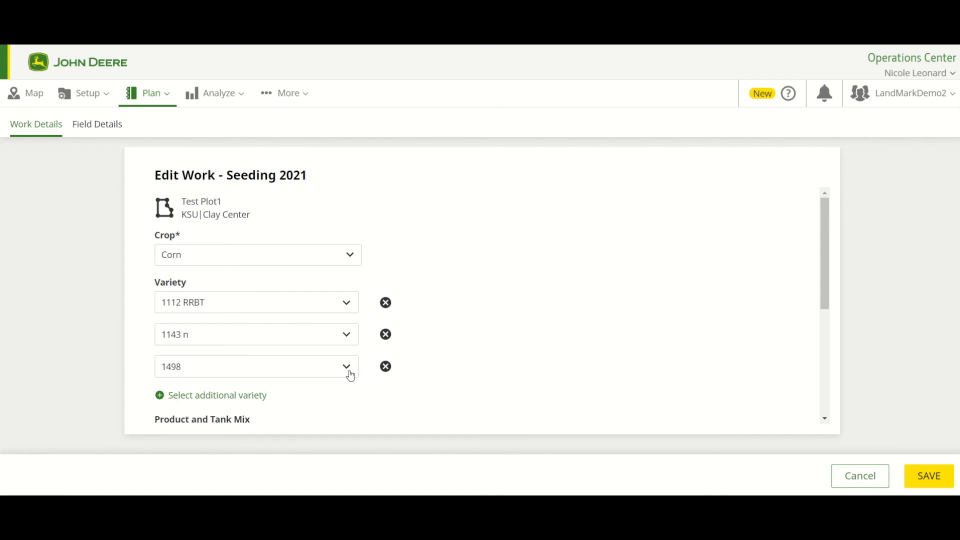
{"action": "scroll", "coordinate": [373, 371], "scroll_direction": "down", "scroll_amount": 3}
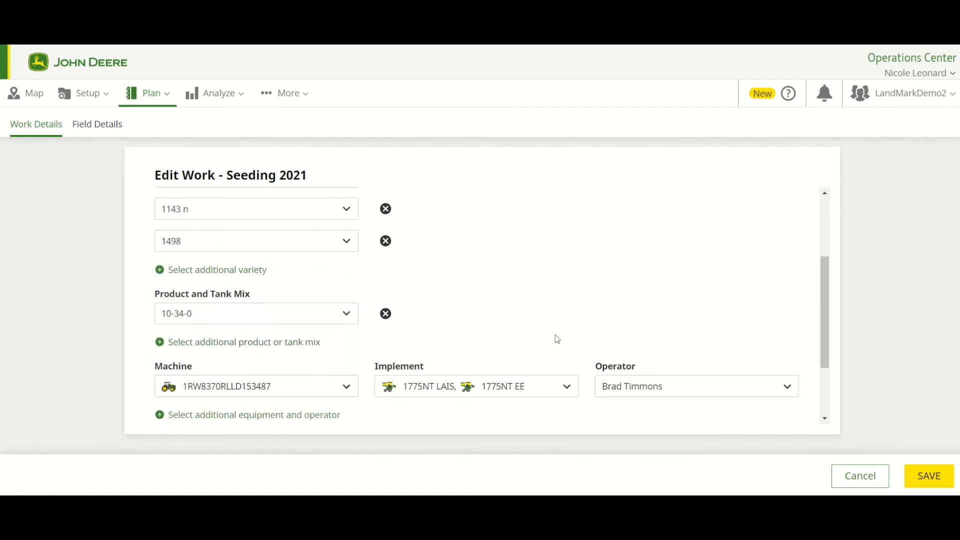
{"action": "left_click", "coordinate": [945, 478]}
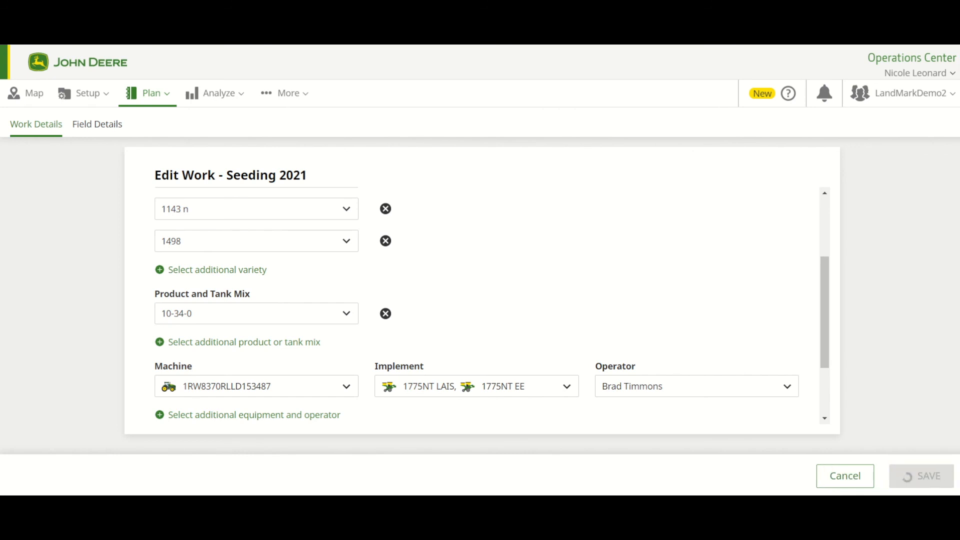